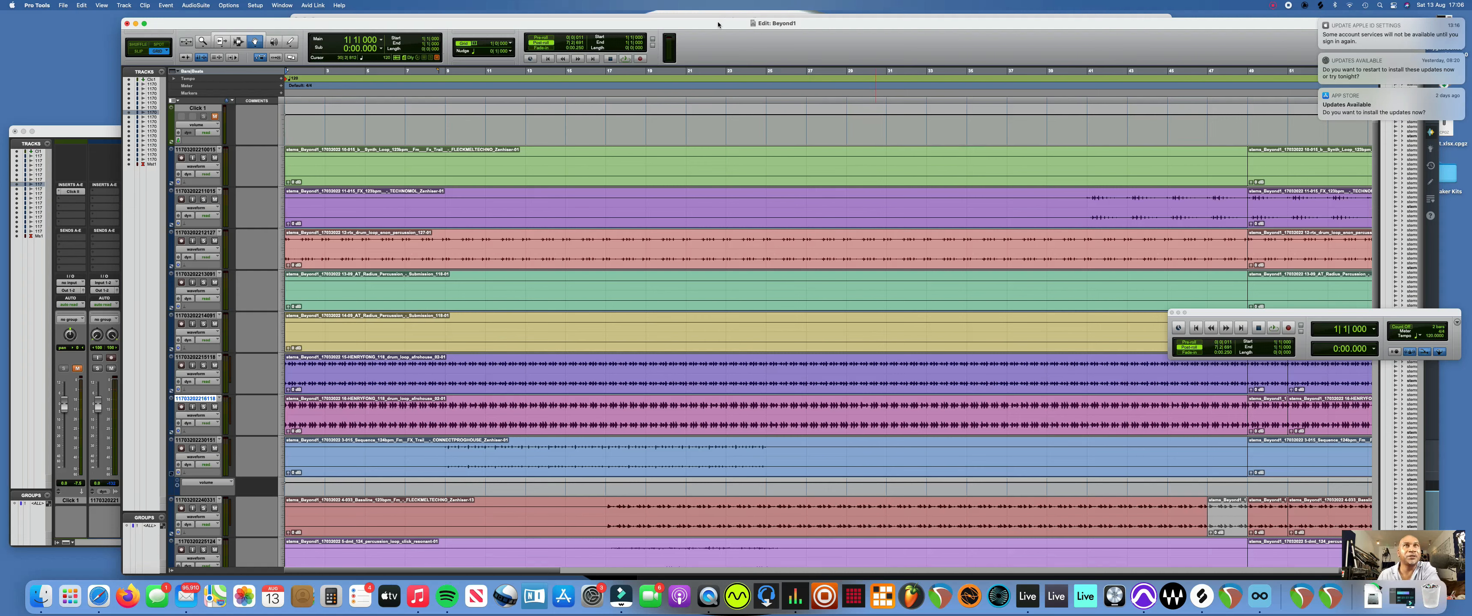
- Play the session and select the section from bar 73 to bar 81 across all tracks
drag(722, 25, 674, 28)
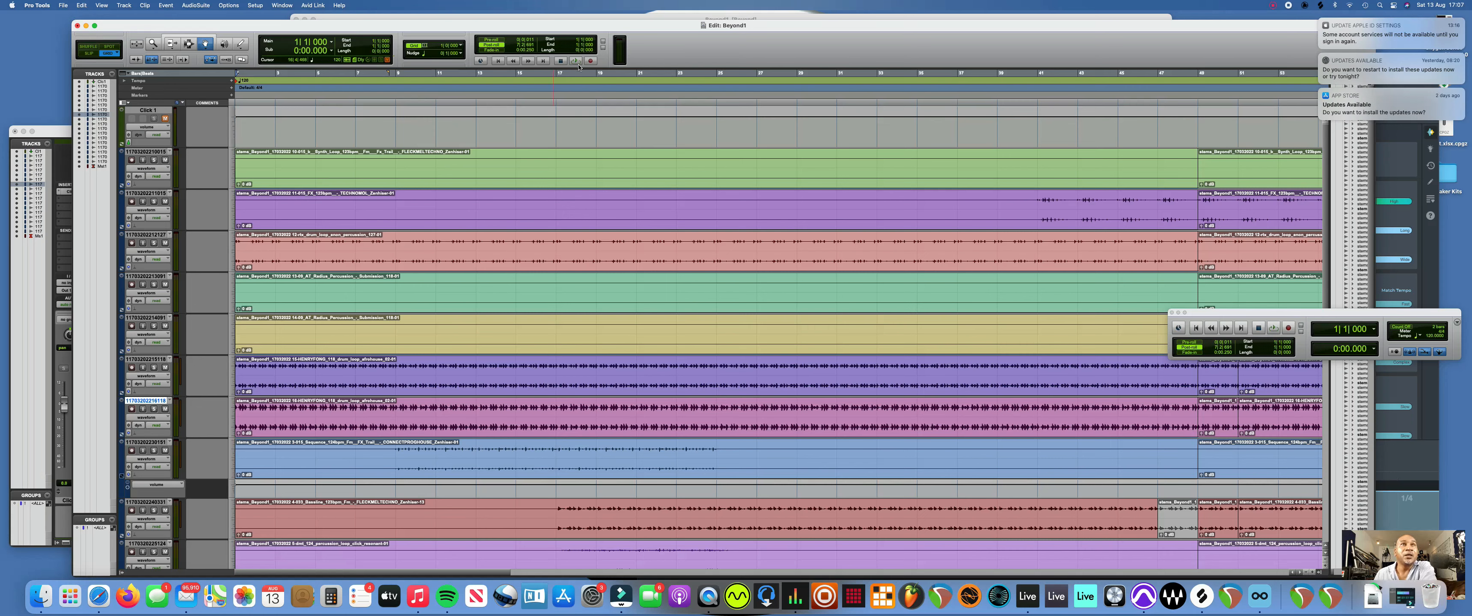
key(space)
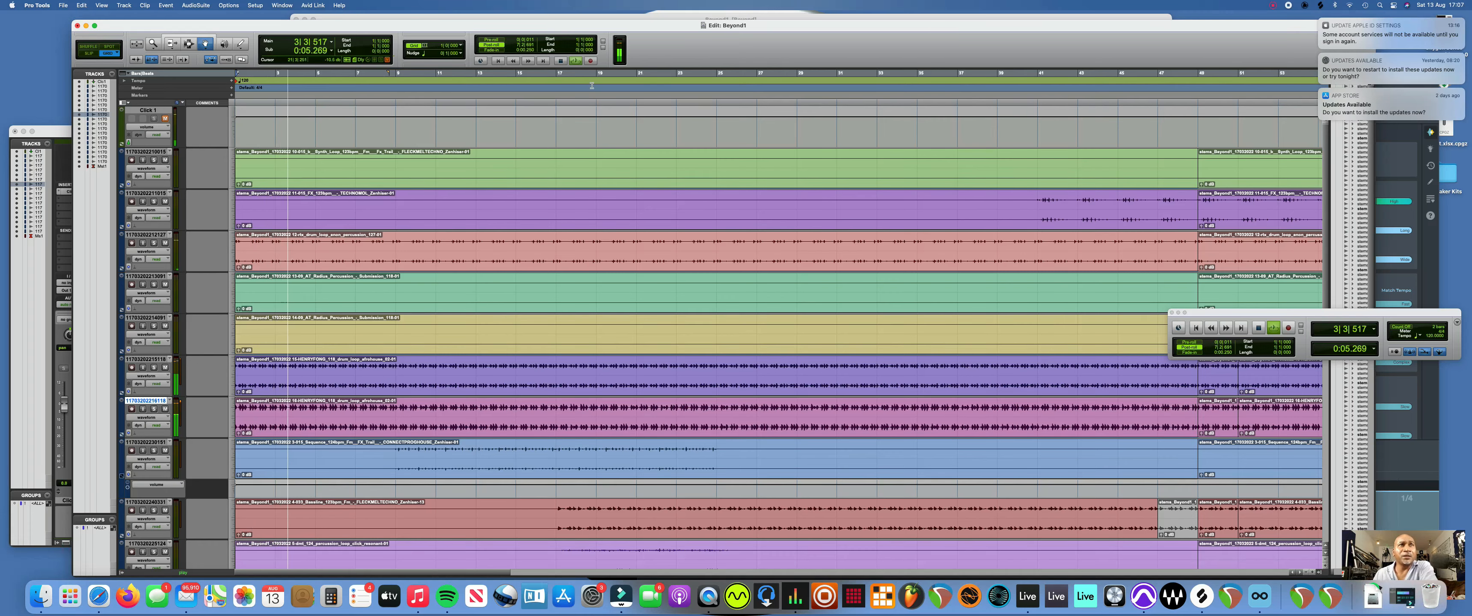
scroll(811, 83, right, 15)
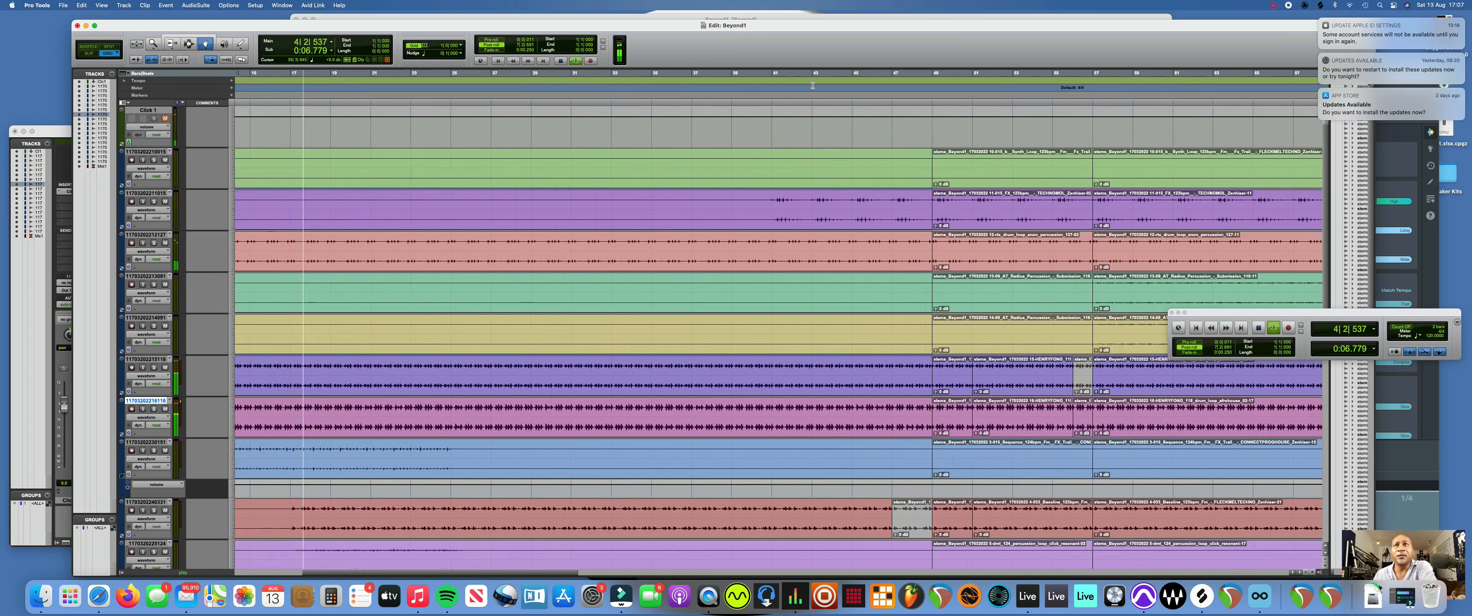
drag(606, 73, 766, 75)
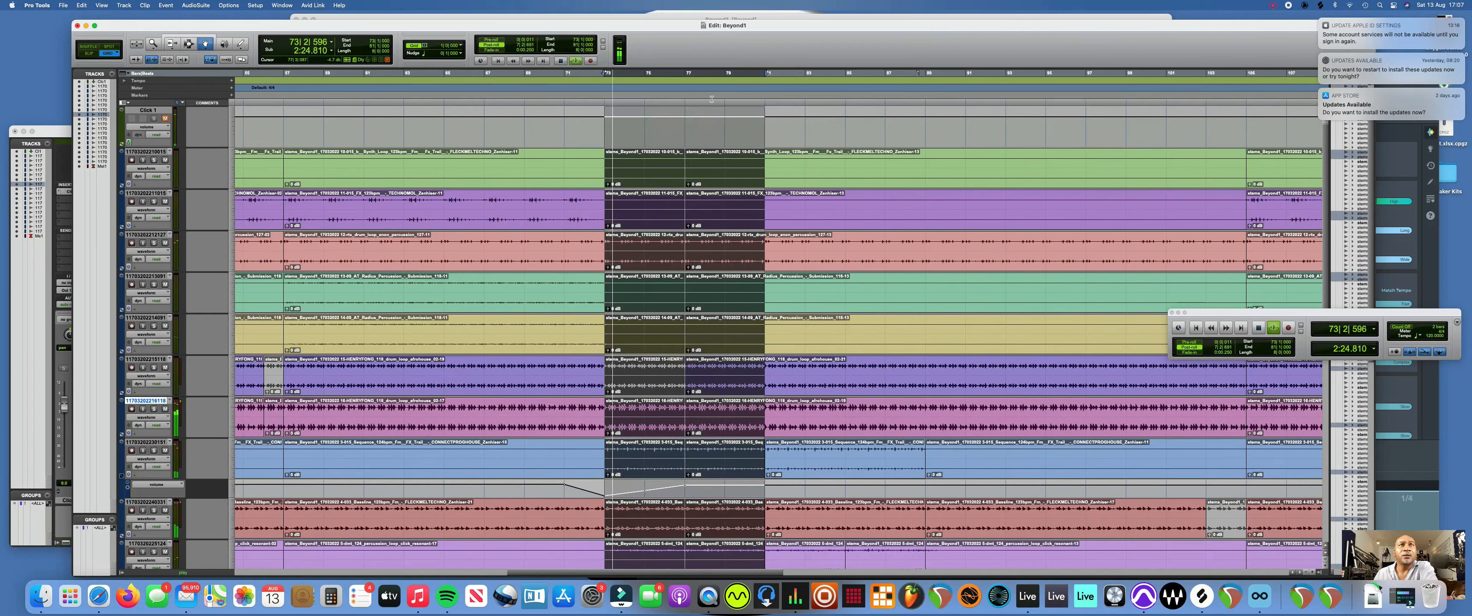
- Select bars 57 to 65 across all tracks and loop playback of that section
scroll(710, 111, right, 10)
scroll(708, 97, left, 8)
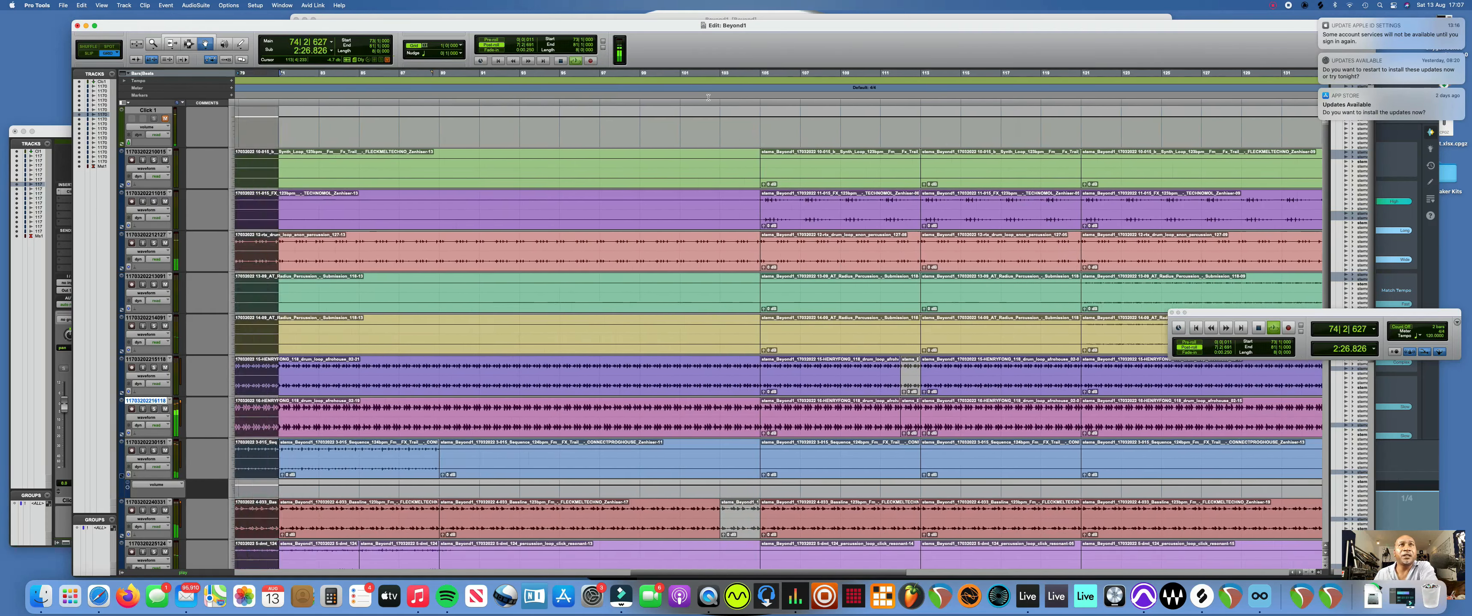
scroll(708, 97, left, 9)
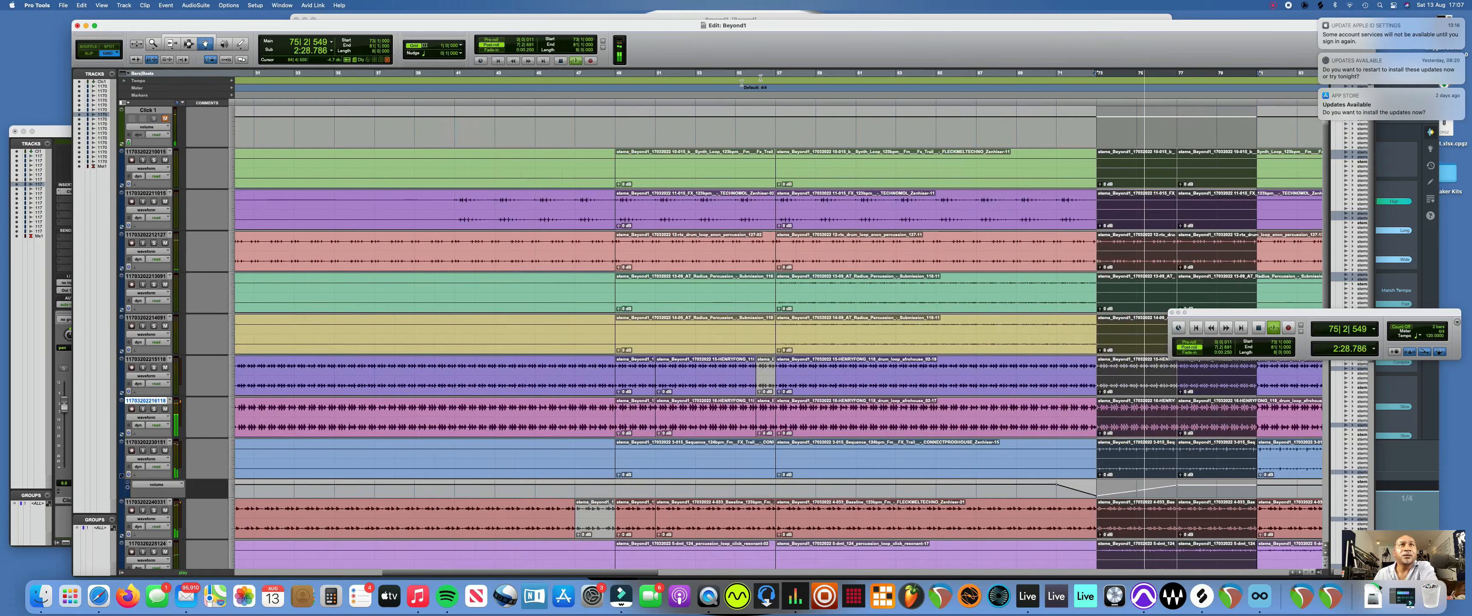
drag(776, 73, 933, 87)
key(space)
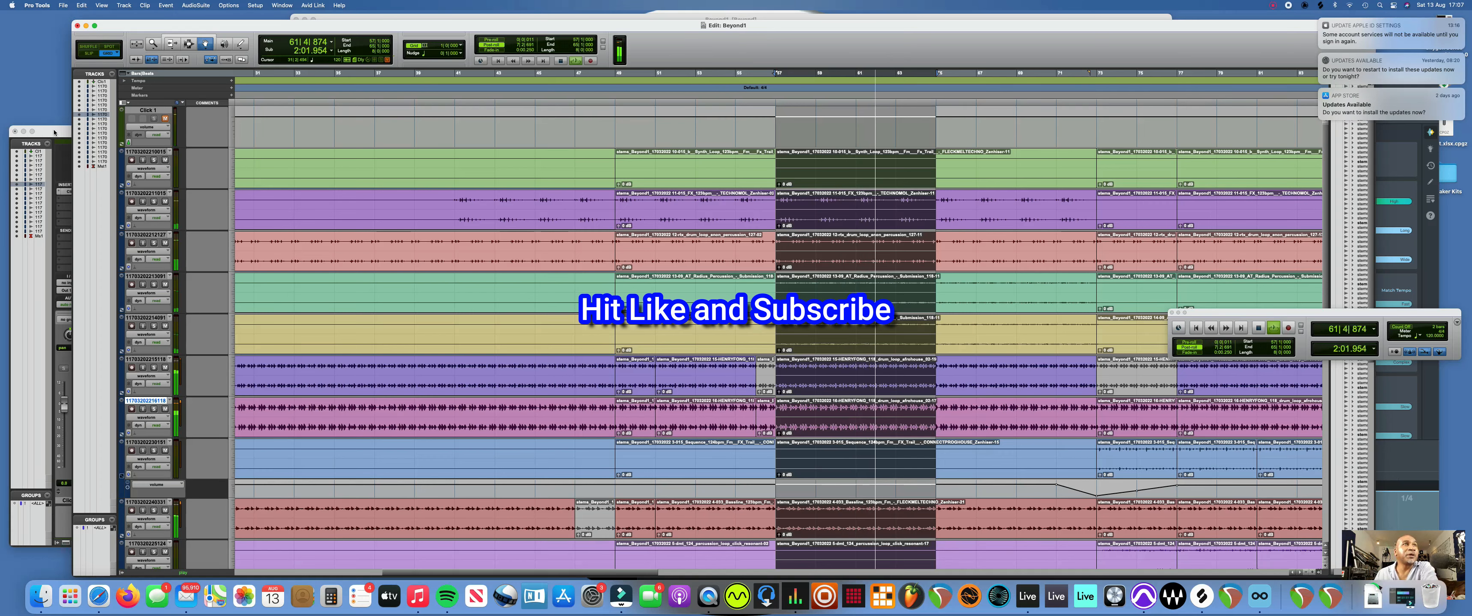
- Bring the Mix window forward, narrow it to just past the master fader, and reveal its HEAT section
click(38, 139)
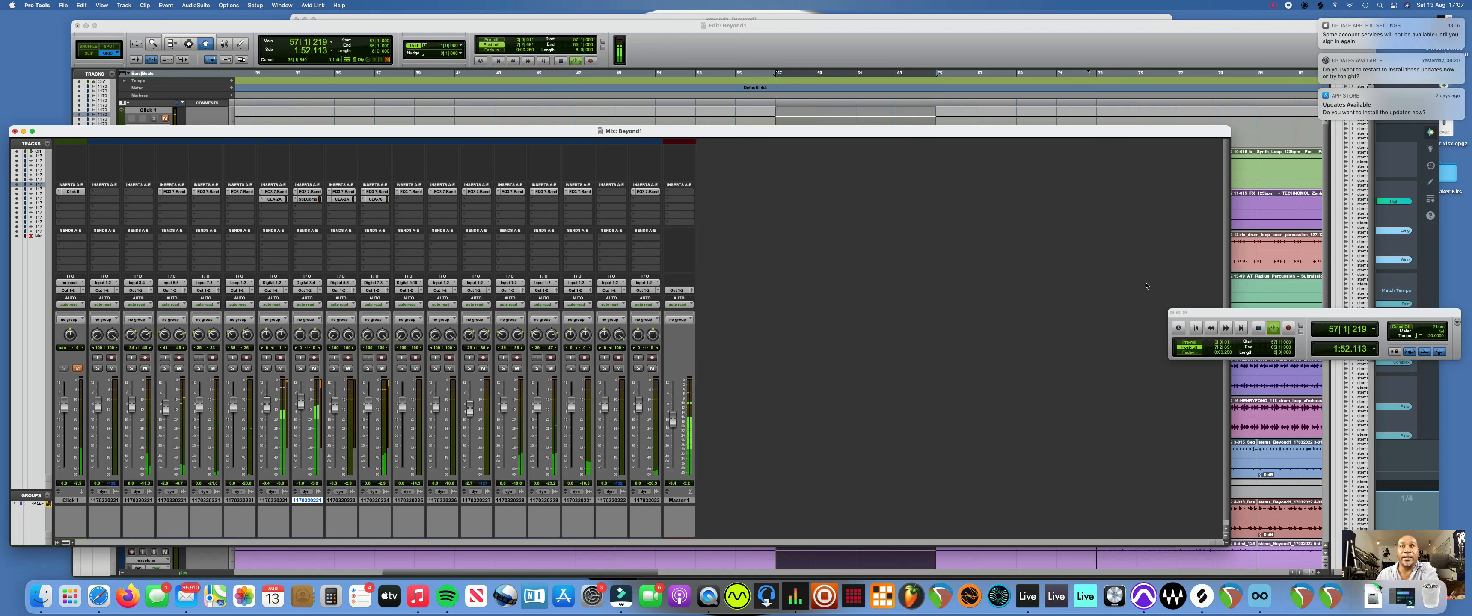
drag(952, 264, 837, 263)
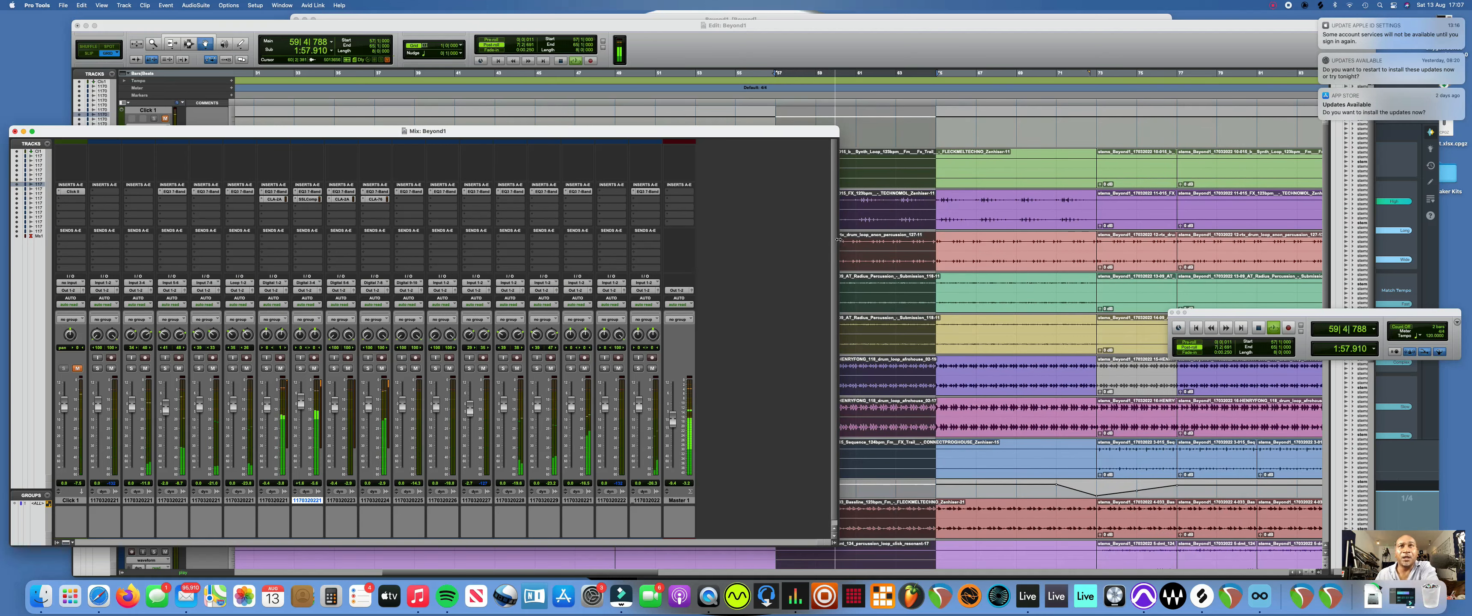
drag(837, 239, 789, 249)
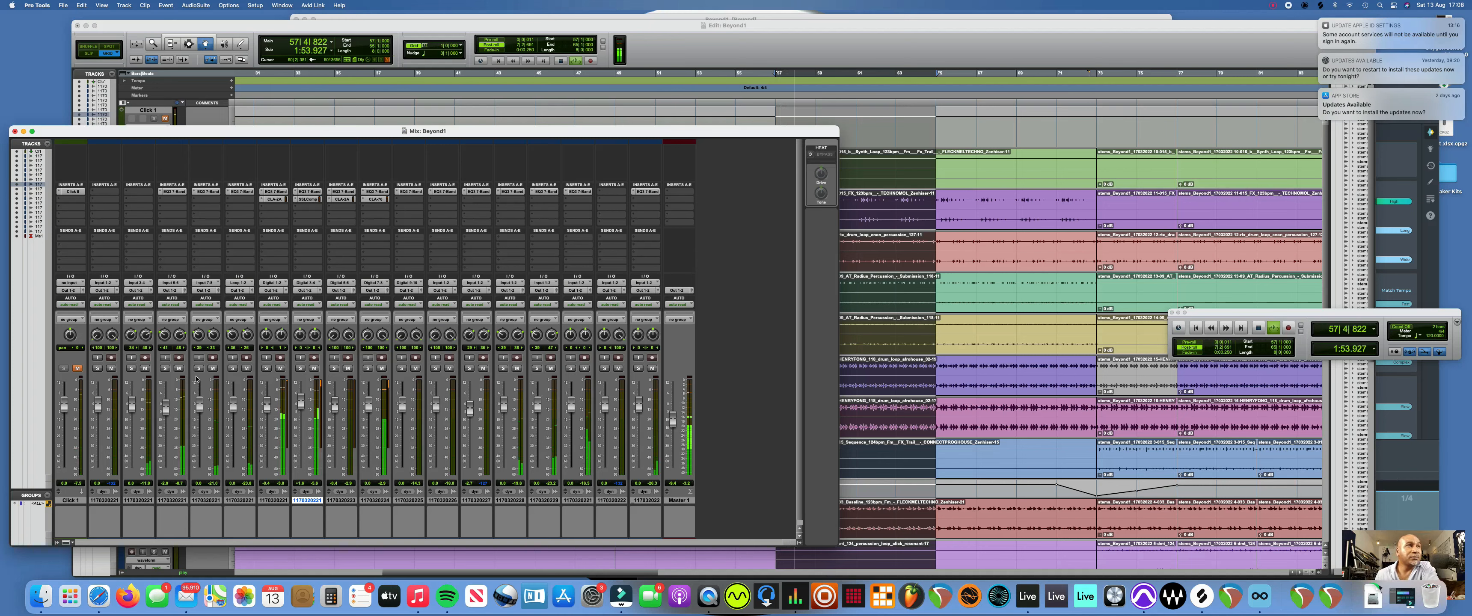
- Solo the fourth and fifth mixer channels in turn, examining each one's EQ3 7-Band and the fifth track's full name
click(164, 368)
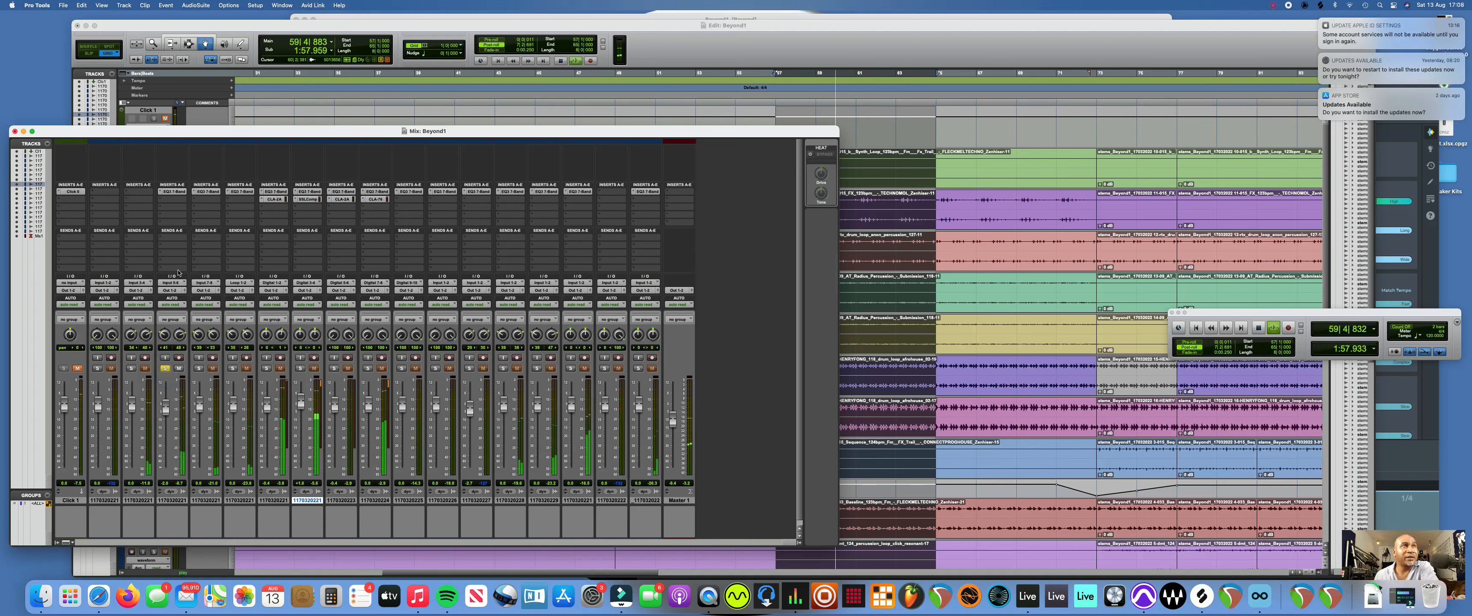
click(174, 192)
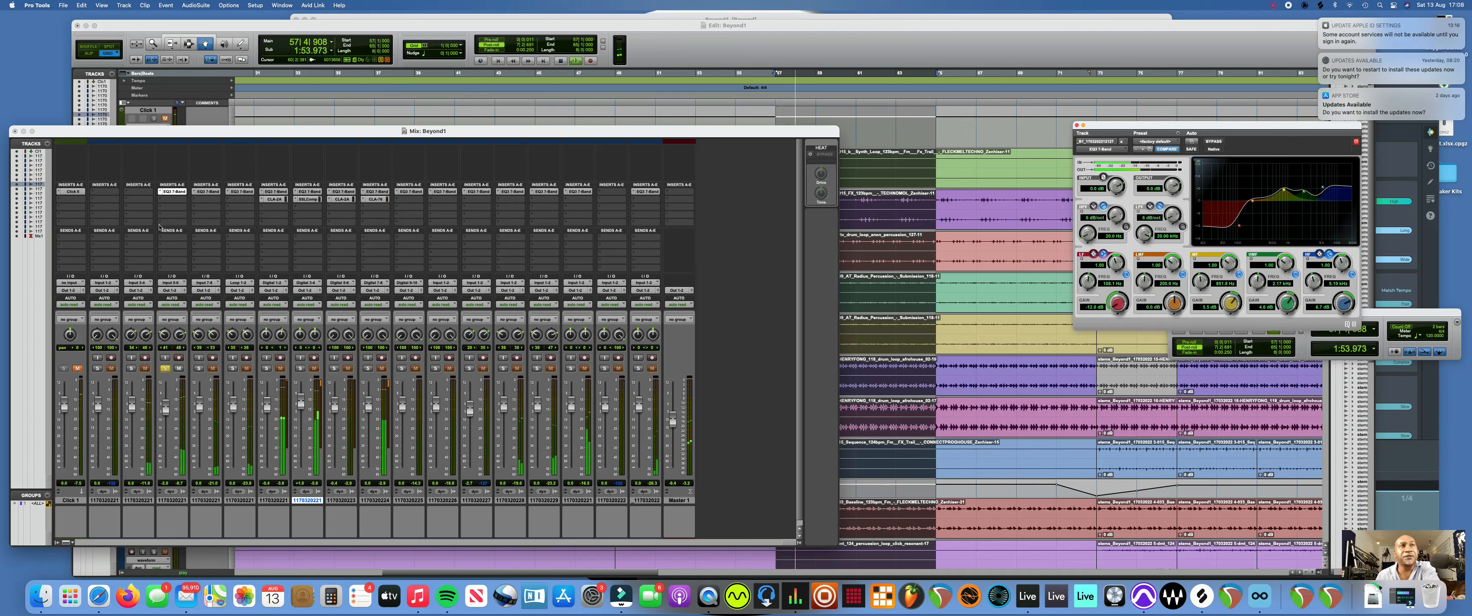
click(198, 369)
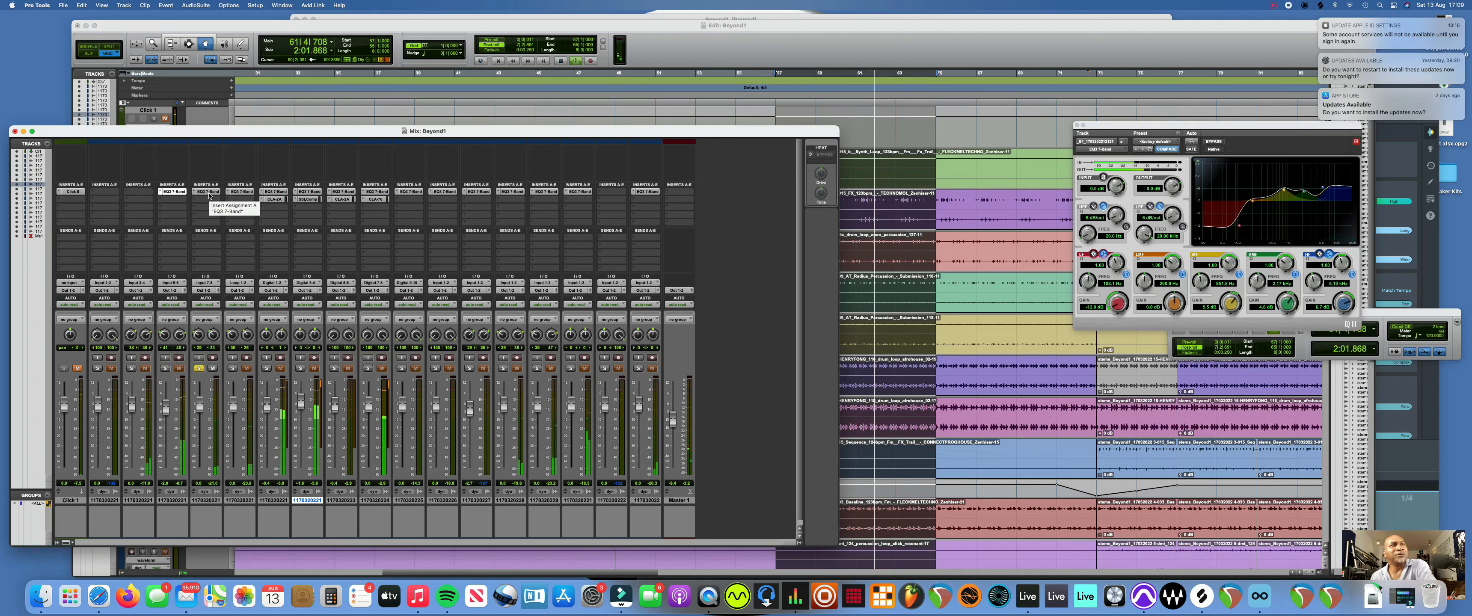
double_click(203, 502)
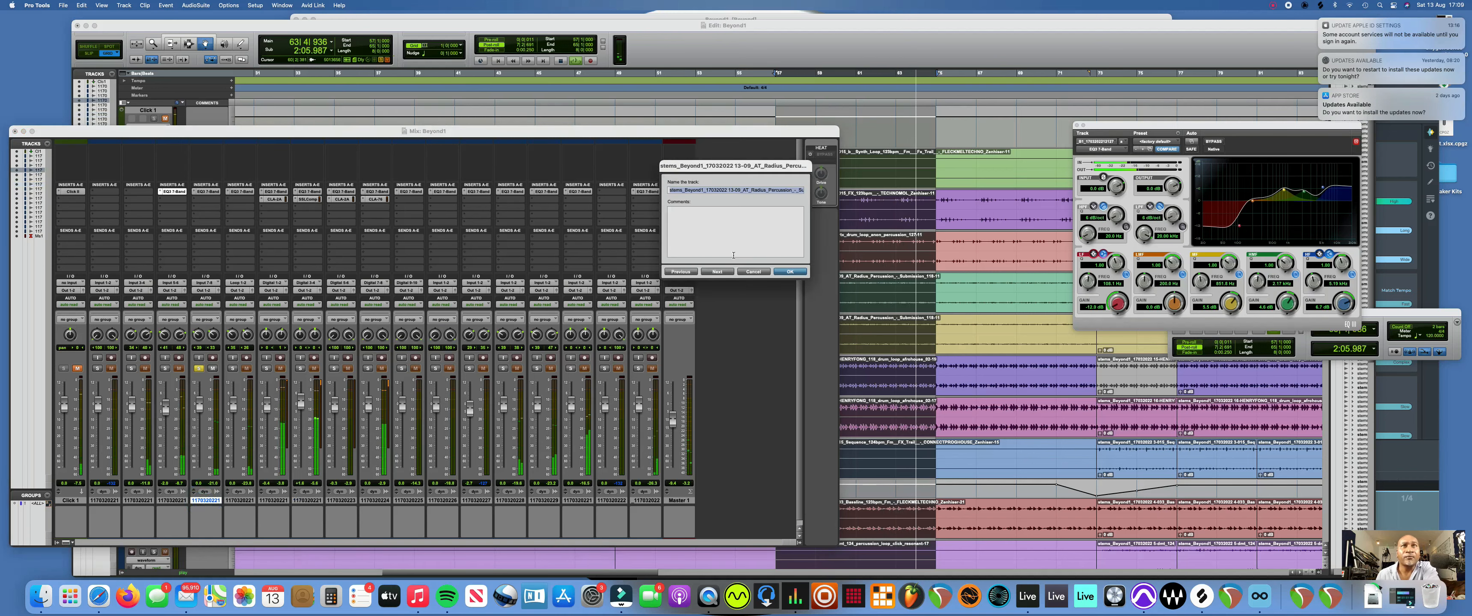
click(753, 272)
key(space)
click(207, 192)
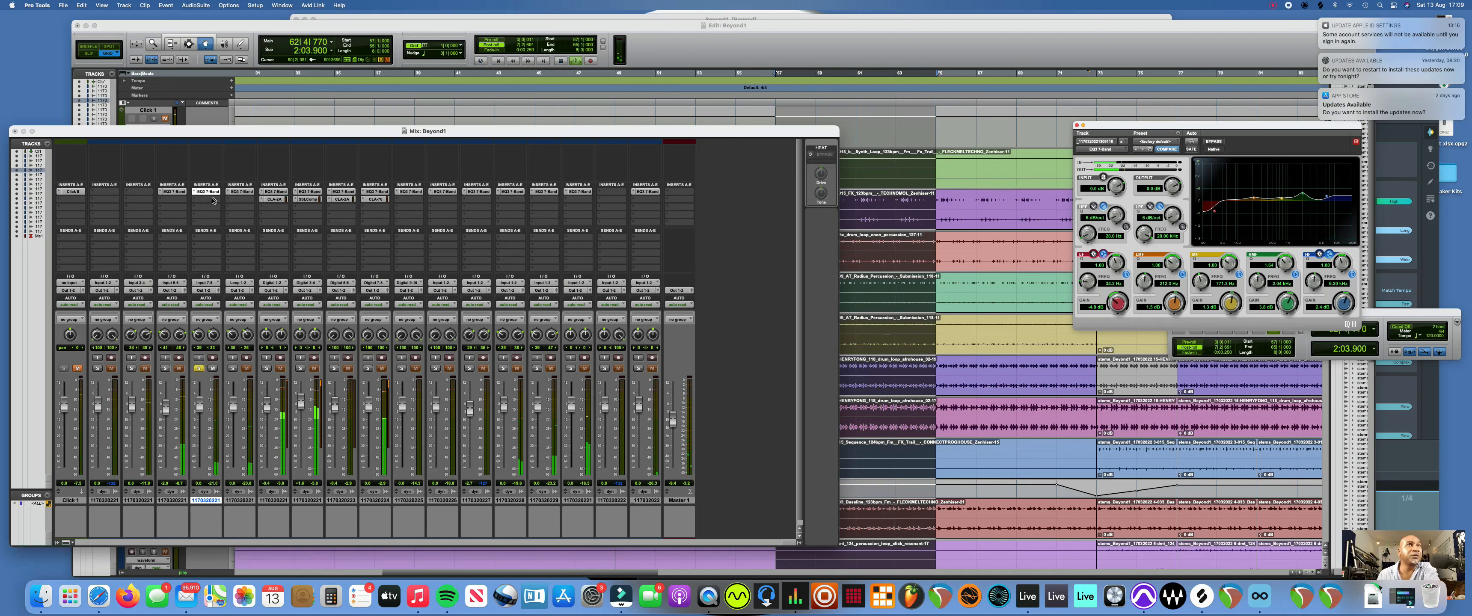
- Move the solo from the fifth to the sixth channel, and examine the seventh channel's EQ3 7-Band and CLA-2A settings
click(233, 368)
click(198, 369)
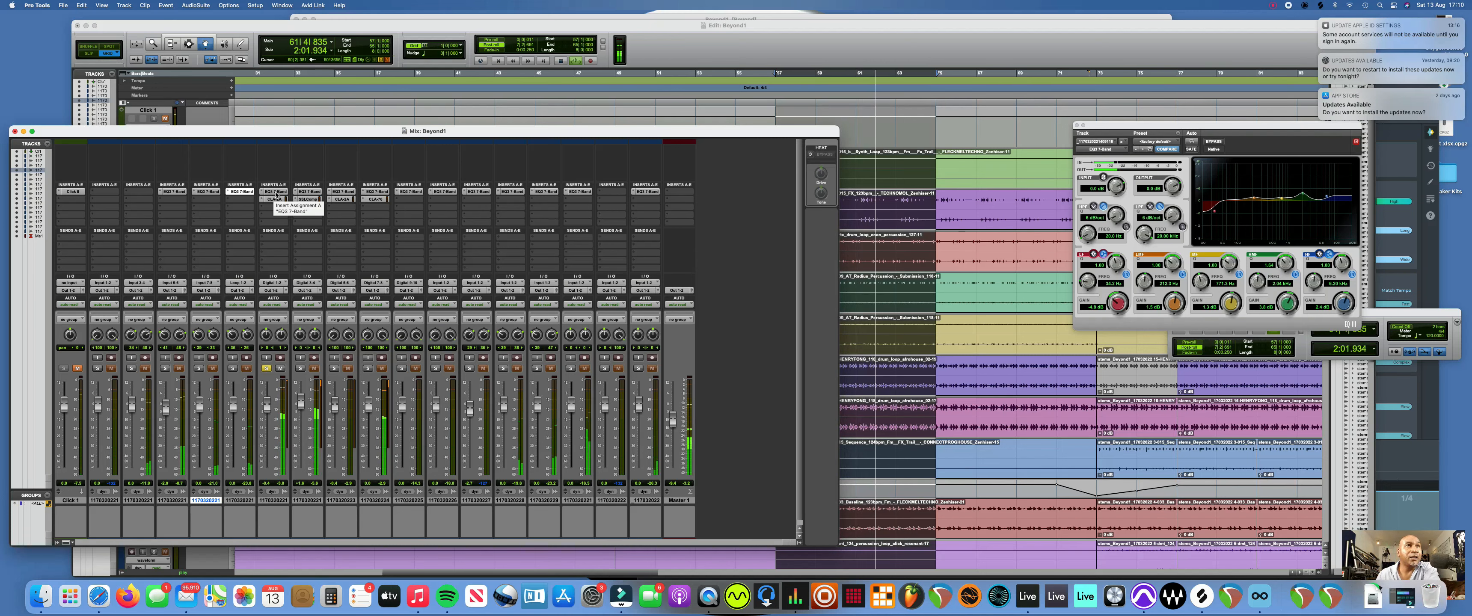
click(275, 192)
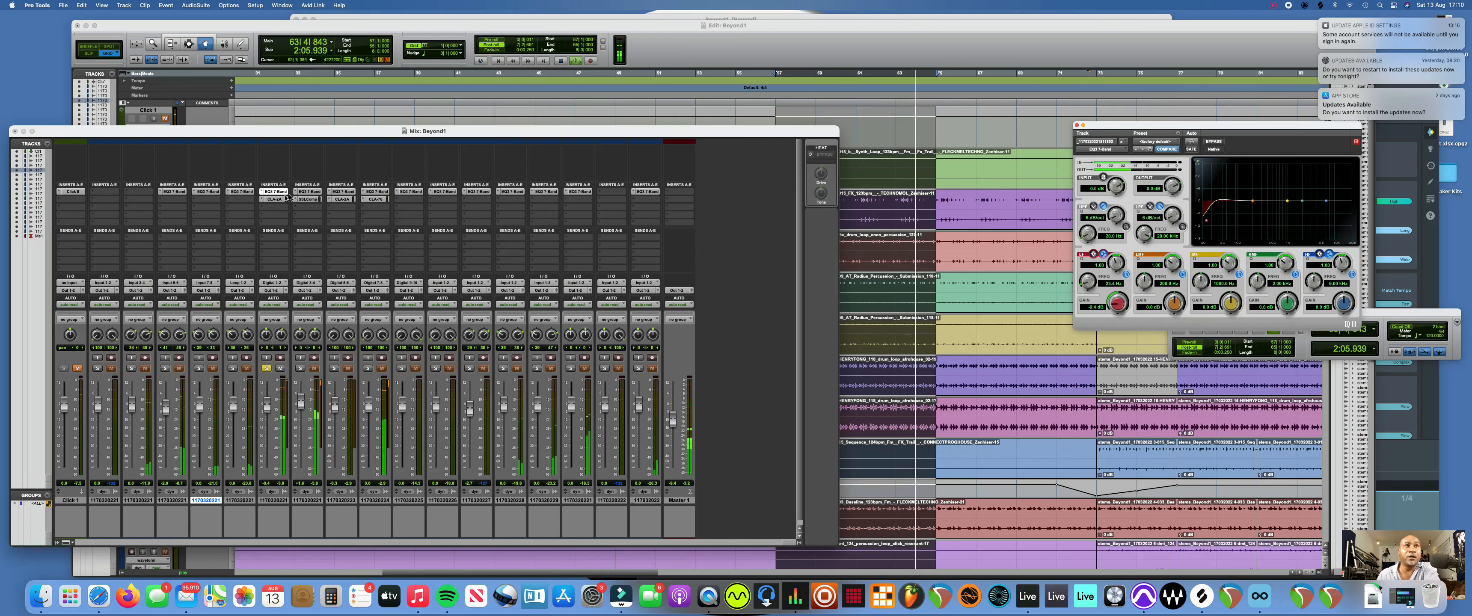
click(273, 200)
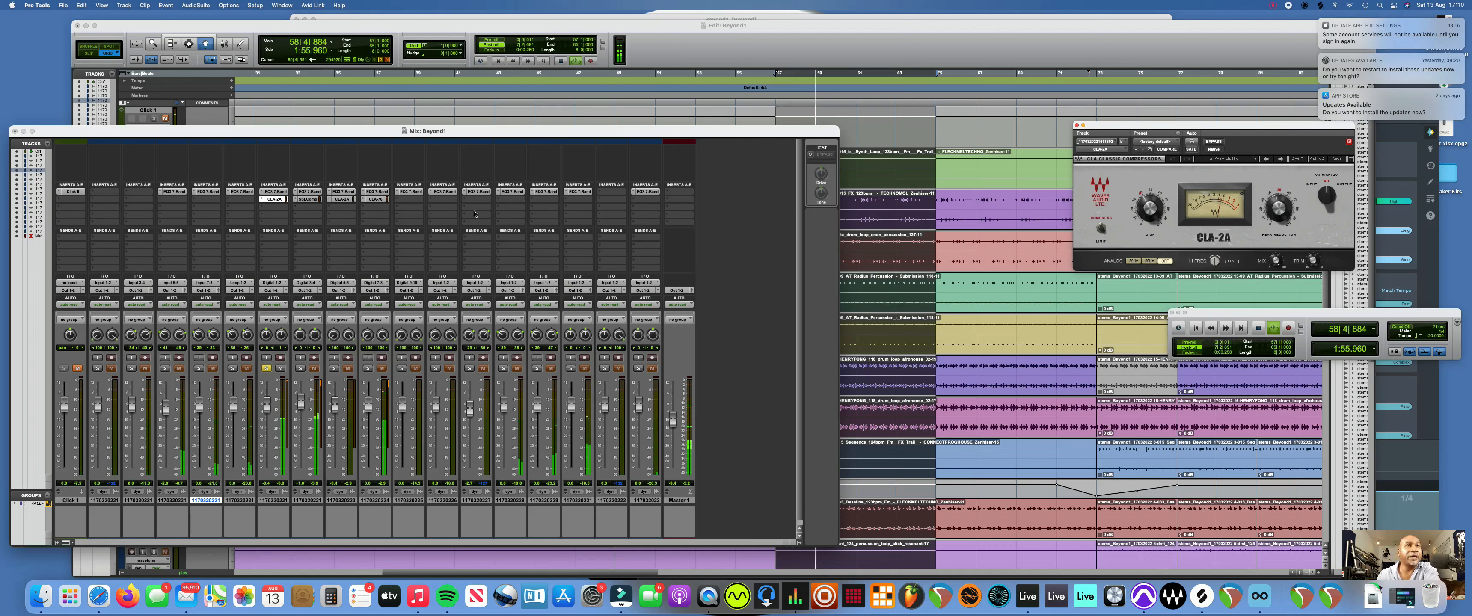
- Solo the eighth channel instead of the seventh and examine its EQ3 7-Band and SSL G-Master Buss Compressor settings
click(297, 367)
click(266, 367)
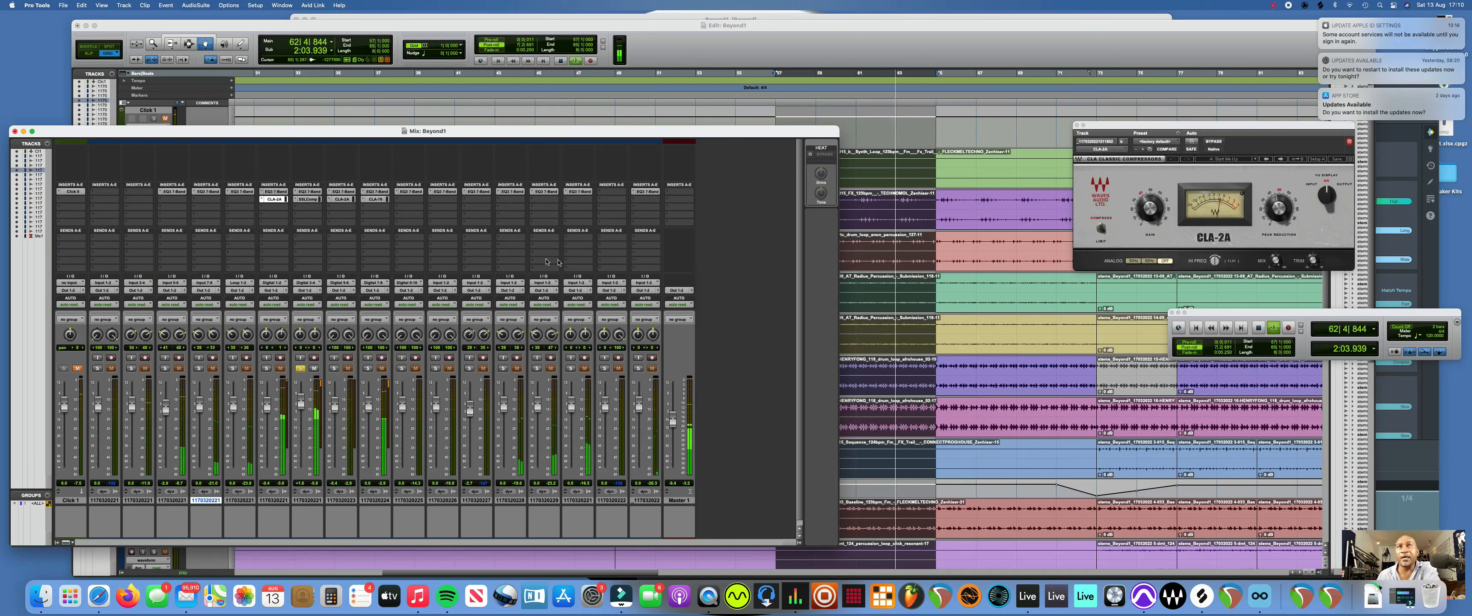
click(307, 191)
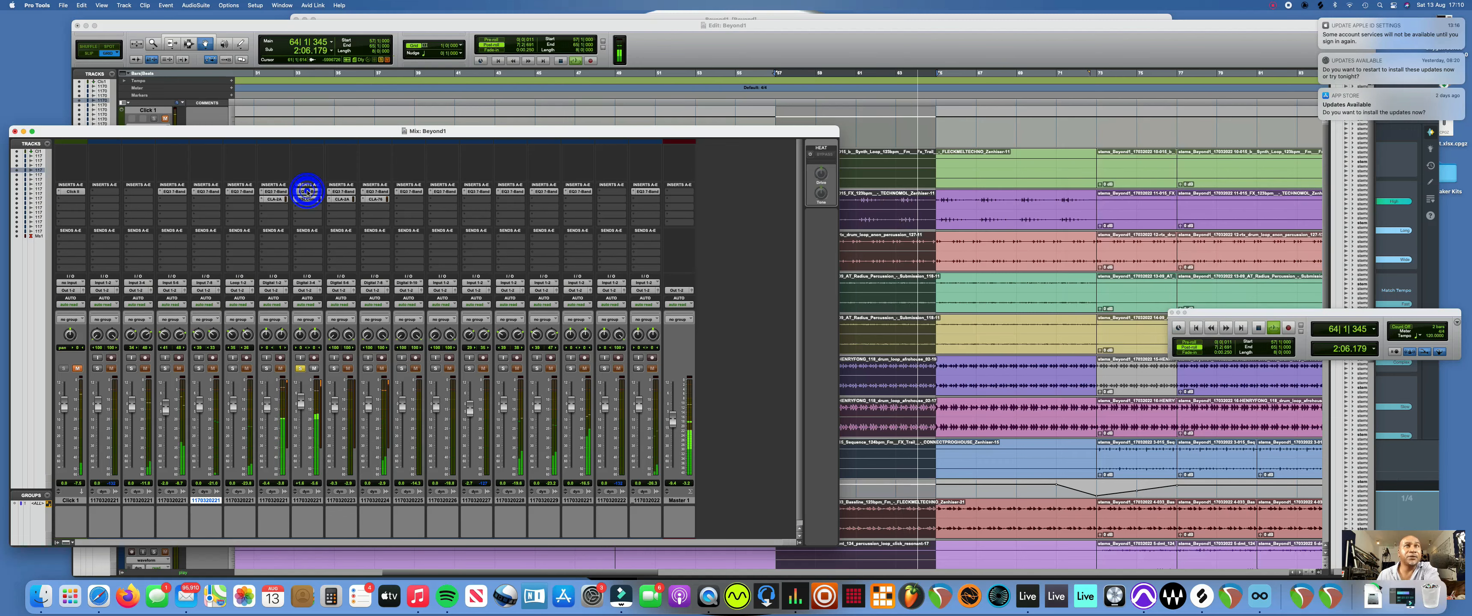
click(307, 192)
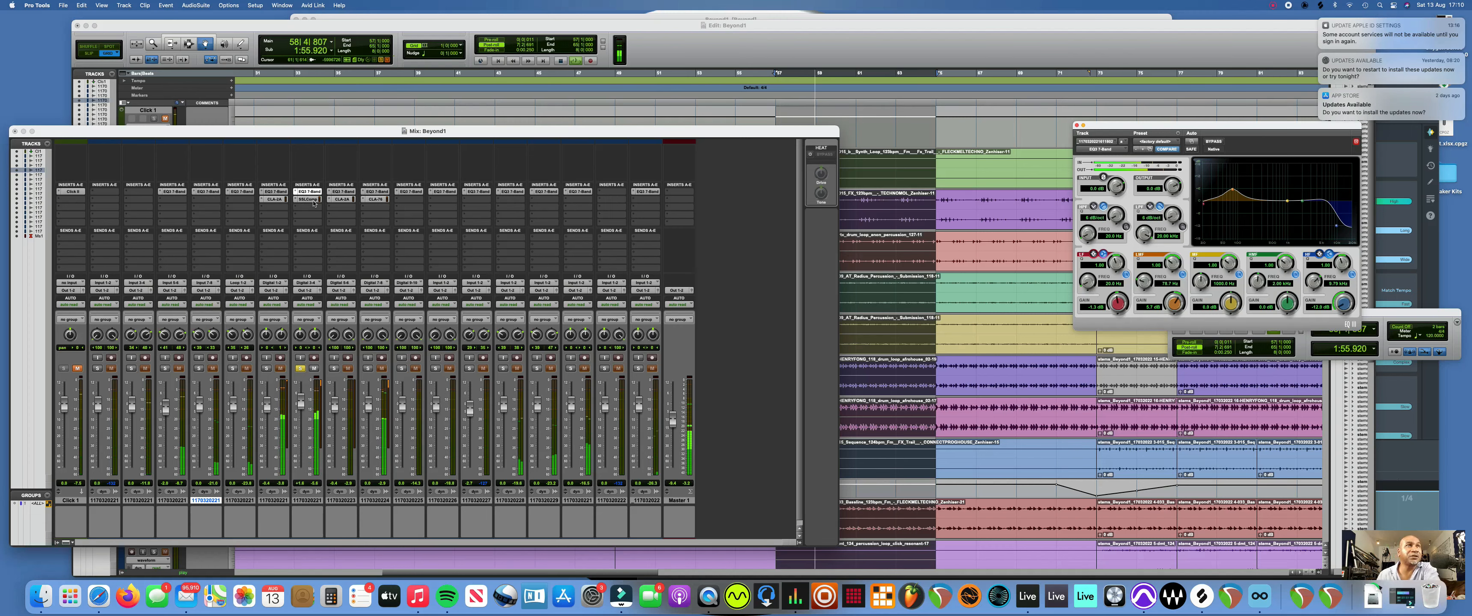
click(307, 200)
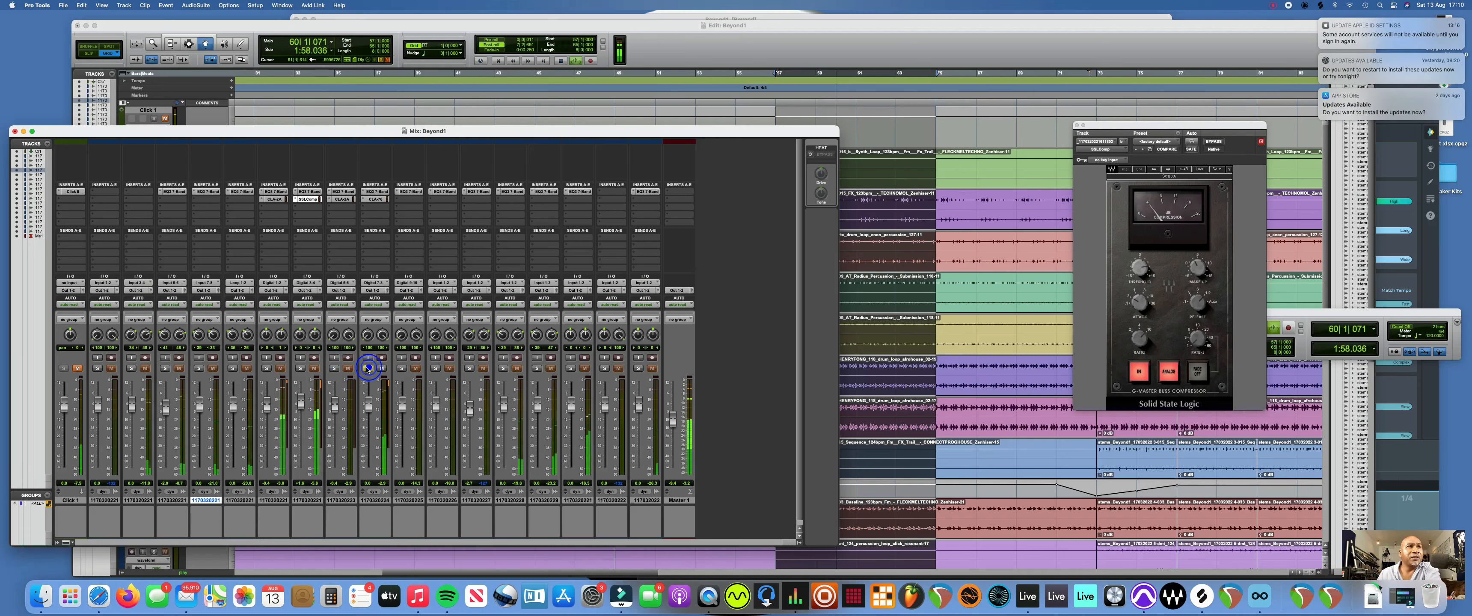
- Examine the tenth channel's EQ3 7-Band and CLA-76 settings, and turn off its solo
click(373, 192)
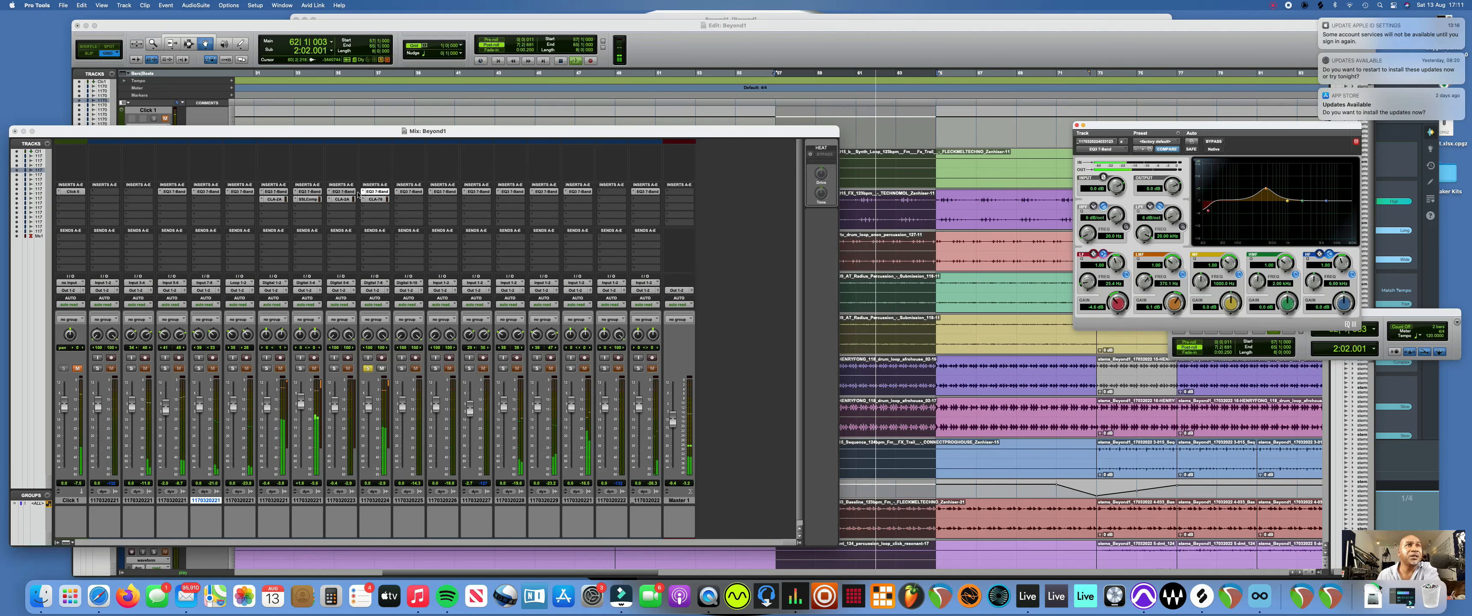
click(373, 200)
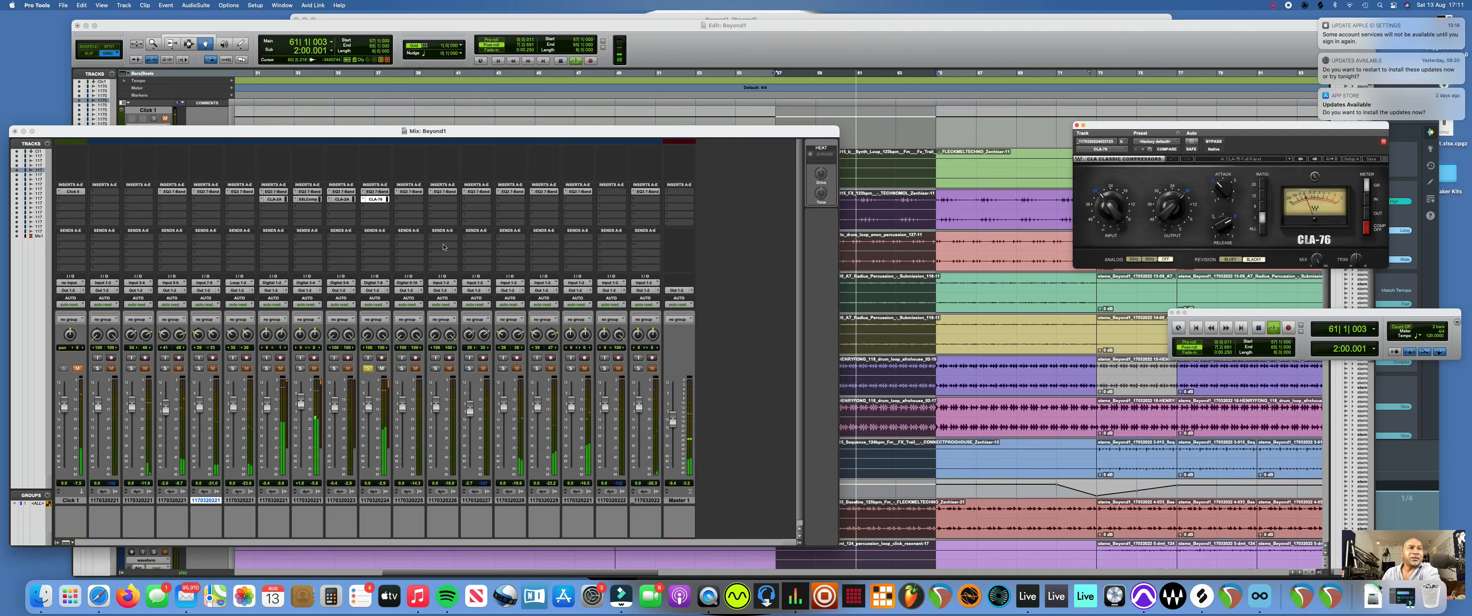
click(368, 369)
- Solo the fourteenth and fifteenth channels in turn and examine the EQ3 7-Band settings on each
click(503, 369)
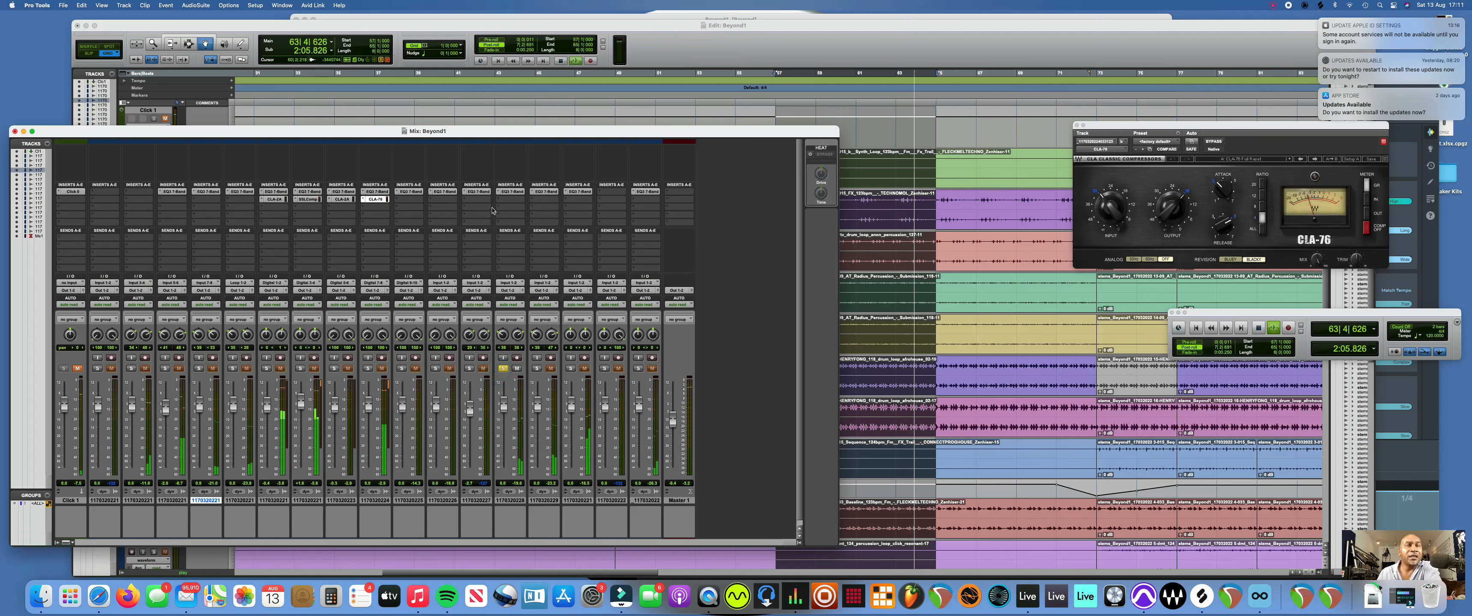
click(510, 193)
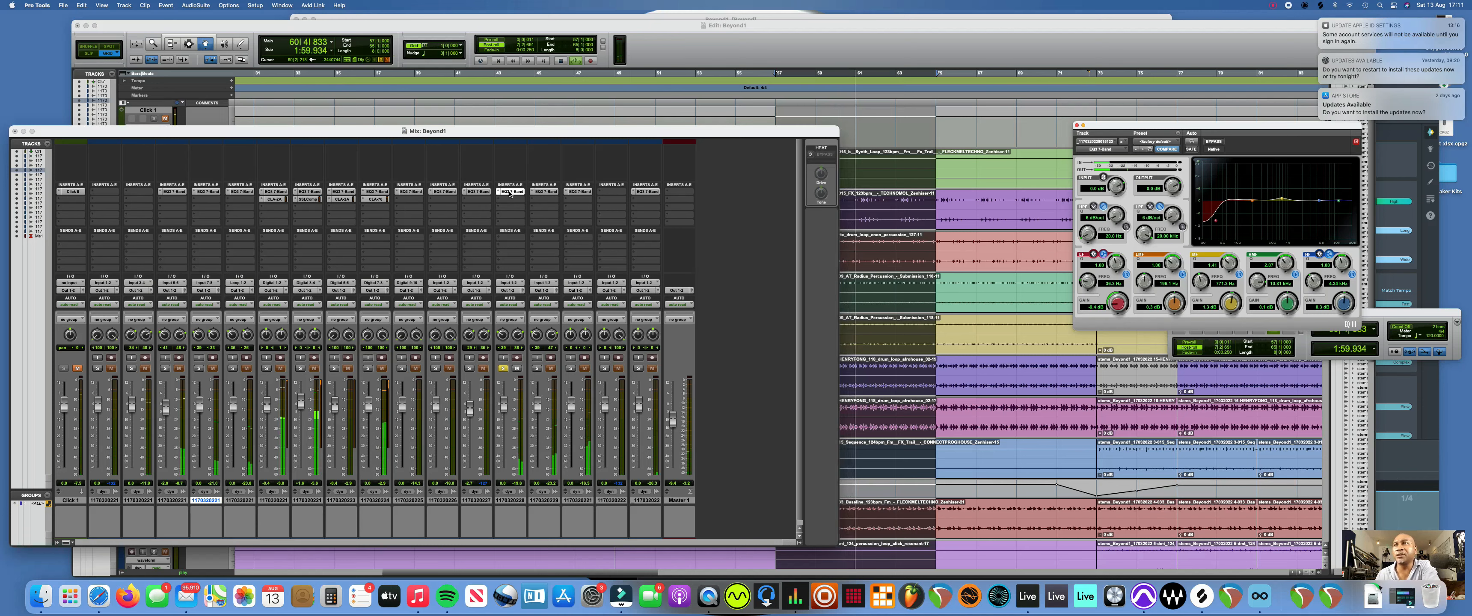
click(545, 194)
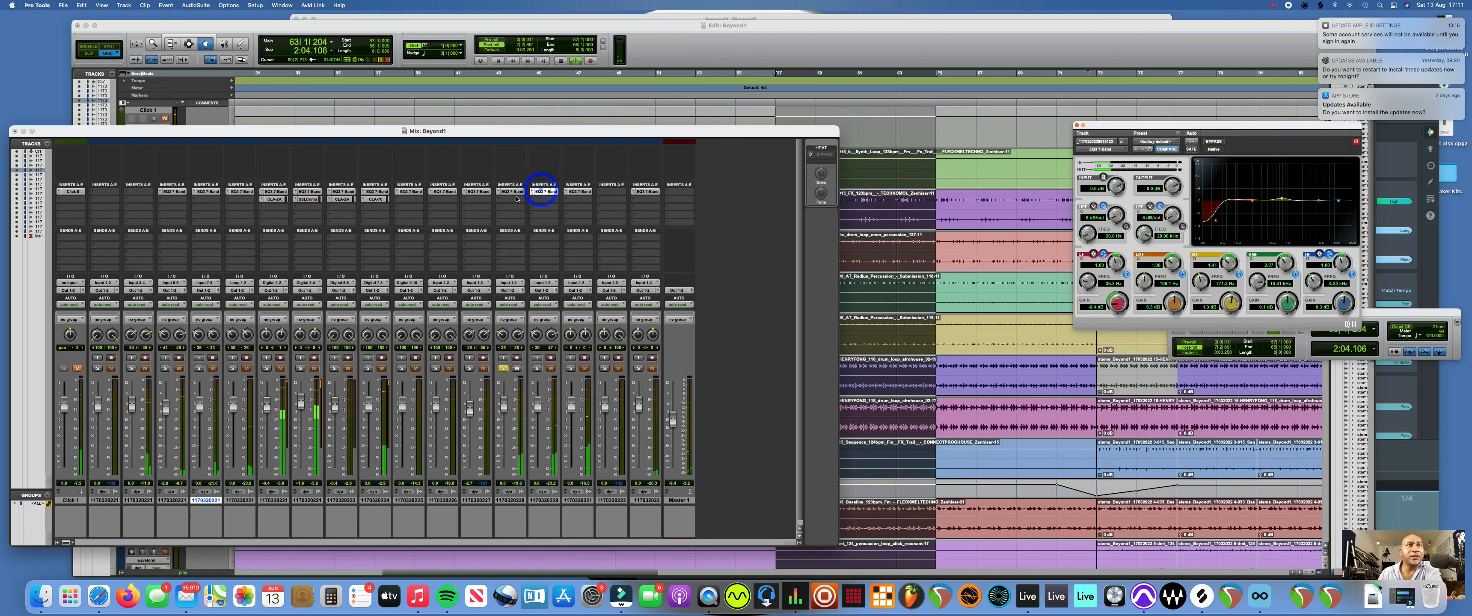
click(537, 368)
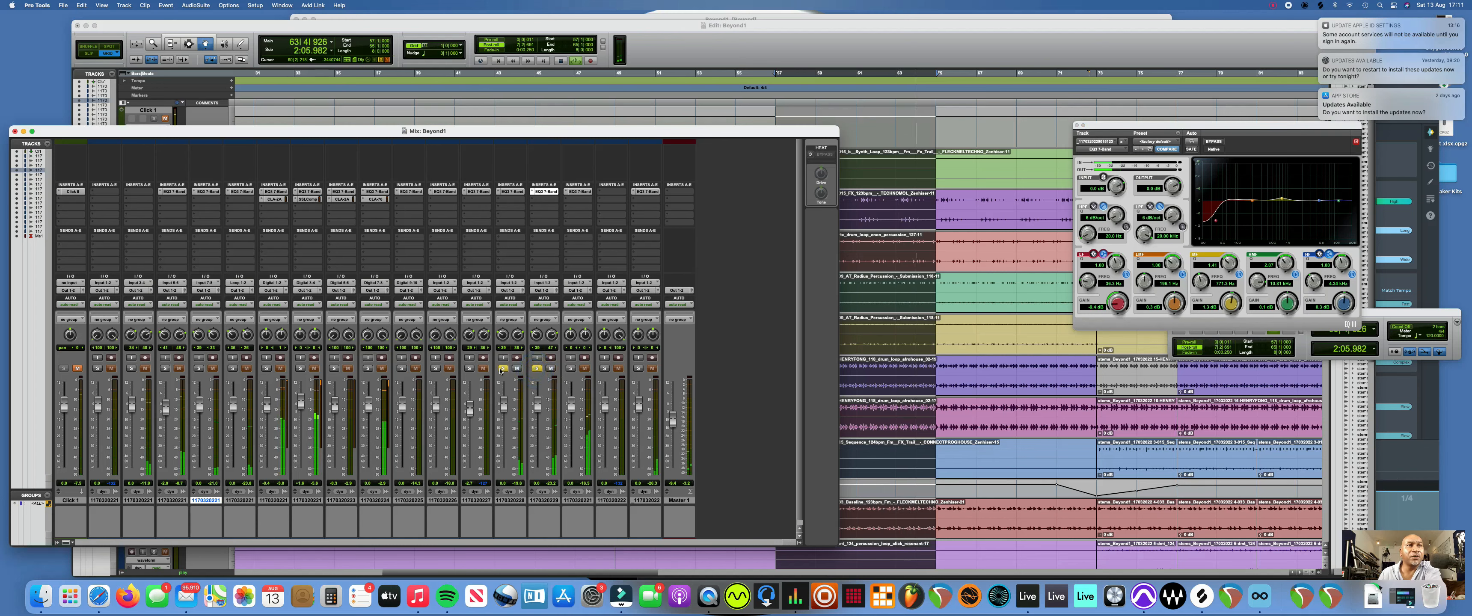
click(503, 368)
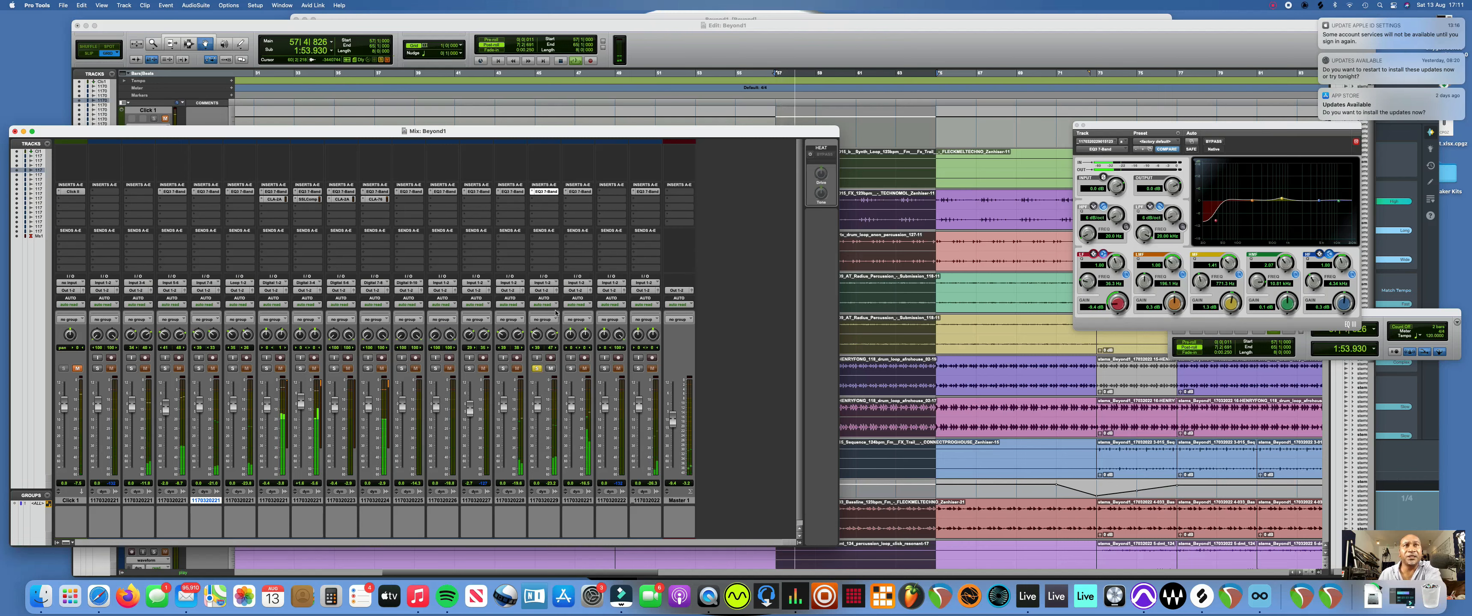
- Examine the EQ3 7-Band on the sixteenth channel while soloed and on the eighteenth, leaving the sixteenth unsoloed
click(577, 191)
click(570, 368)
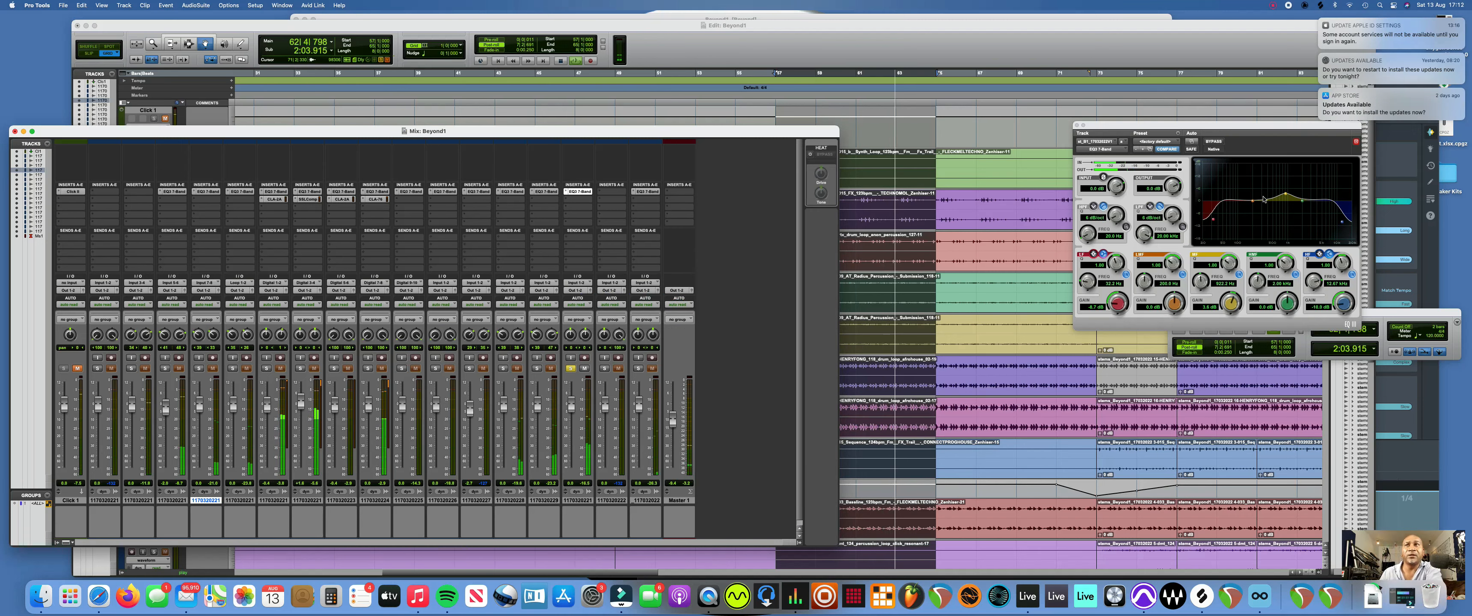
click(644, 192)
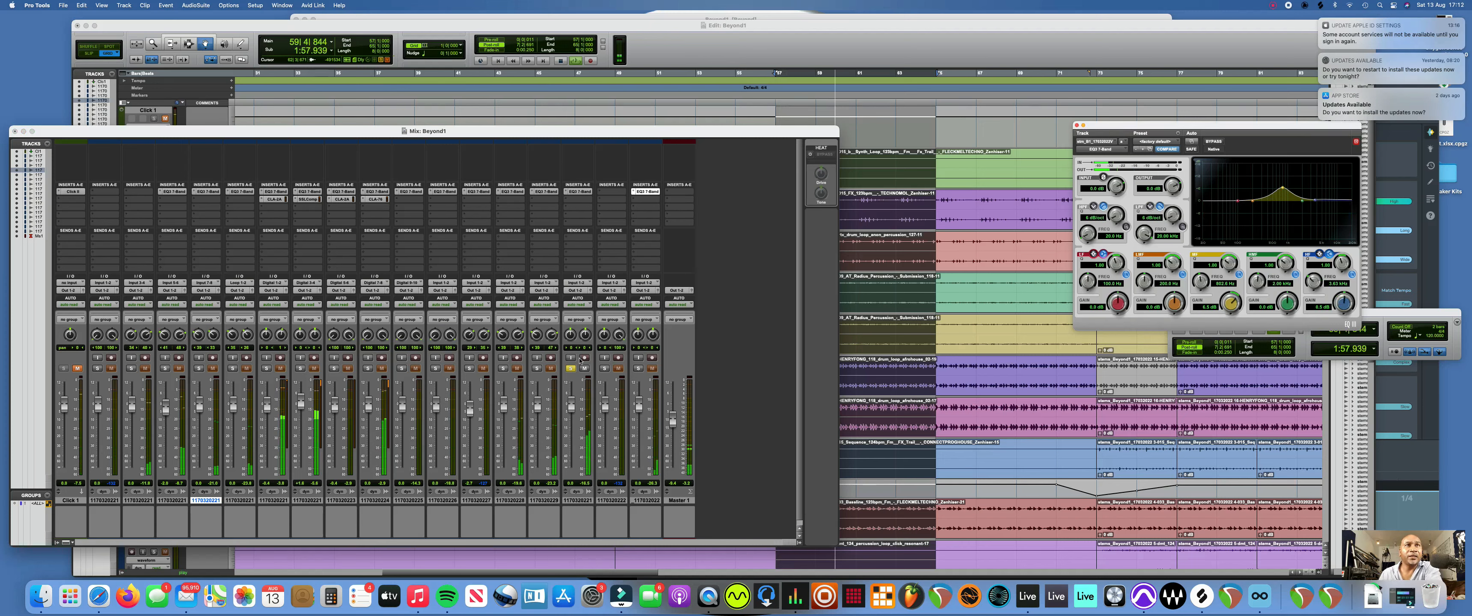
click(569, 369)
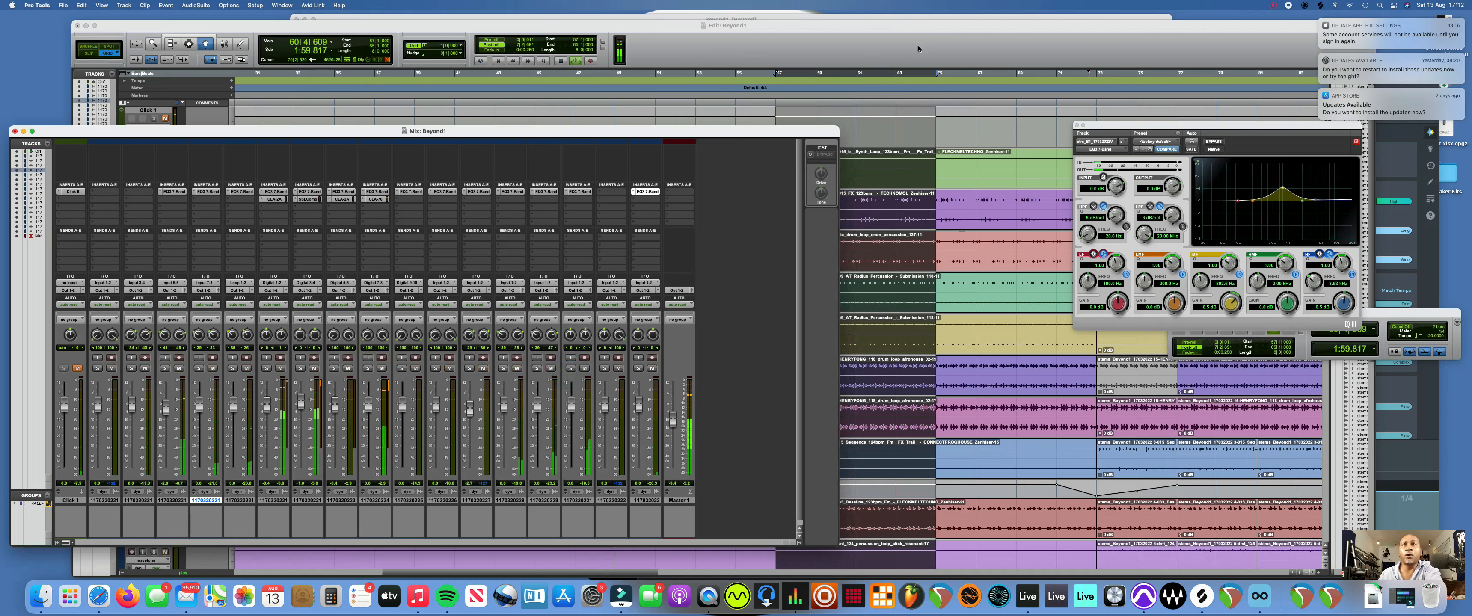
- Return to the Edit window and select bars 49 to 57 across all tracks for loop playback
click(932, 46)
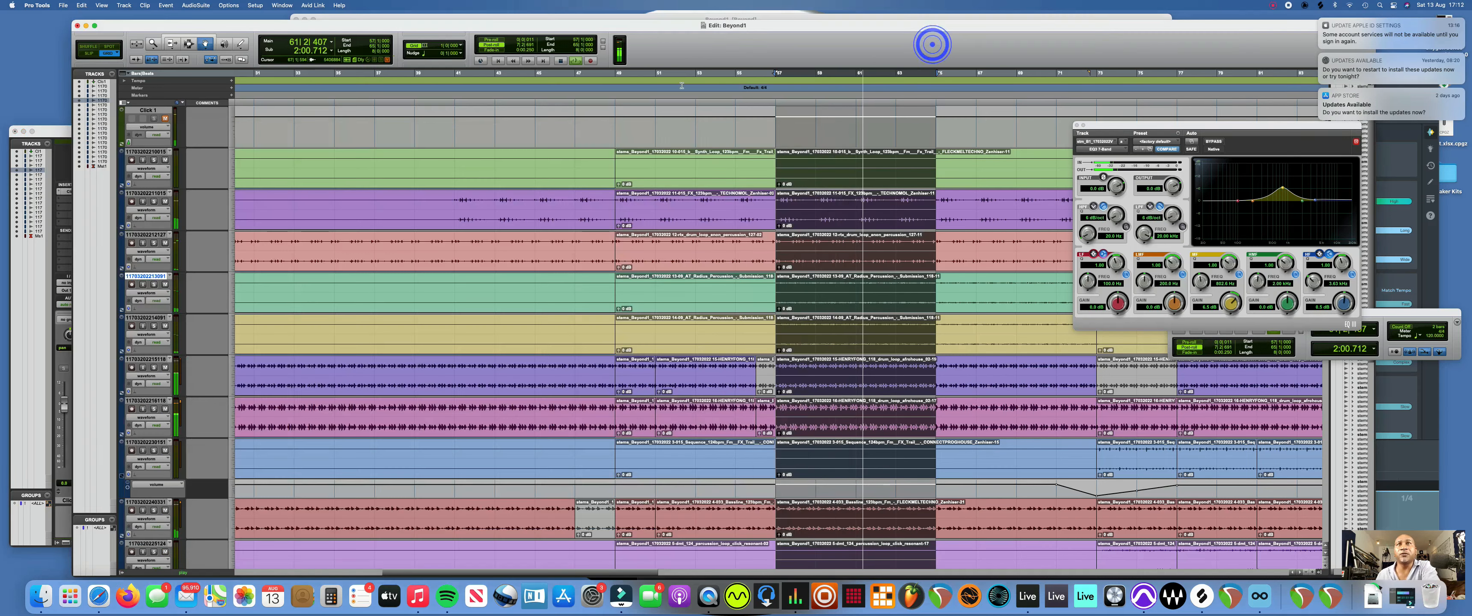
click(616, 69)
drag(616, 70, 775, 72)
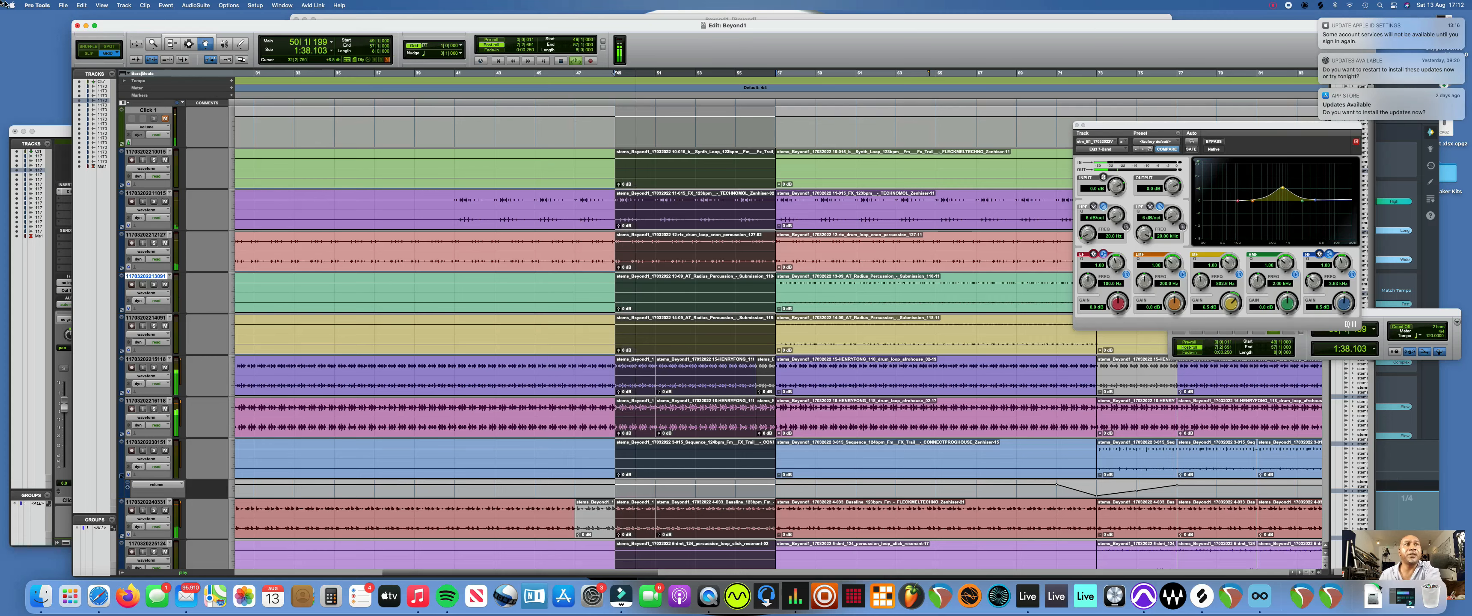
- Check the channel levels in the Mix window during loop playback, return to the Edit window and stop playback
mouse_move(1, 1)
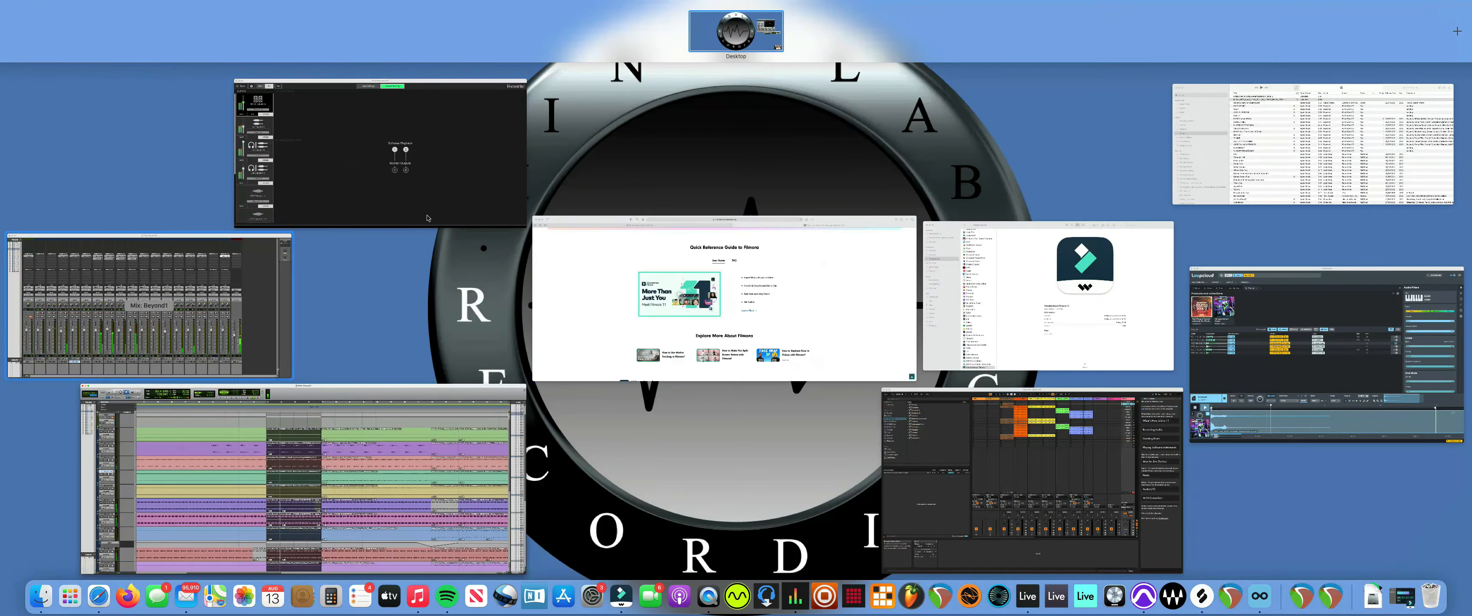
click(353, 253)
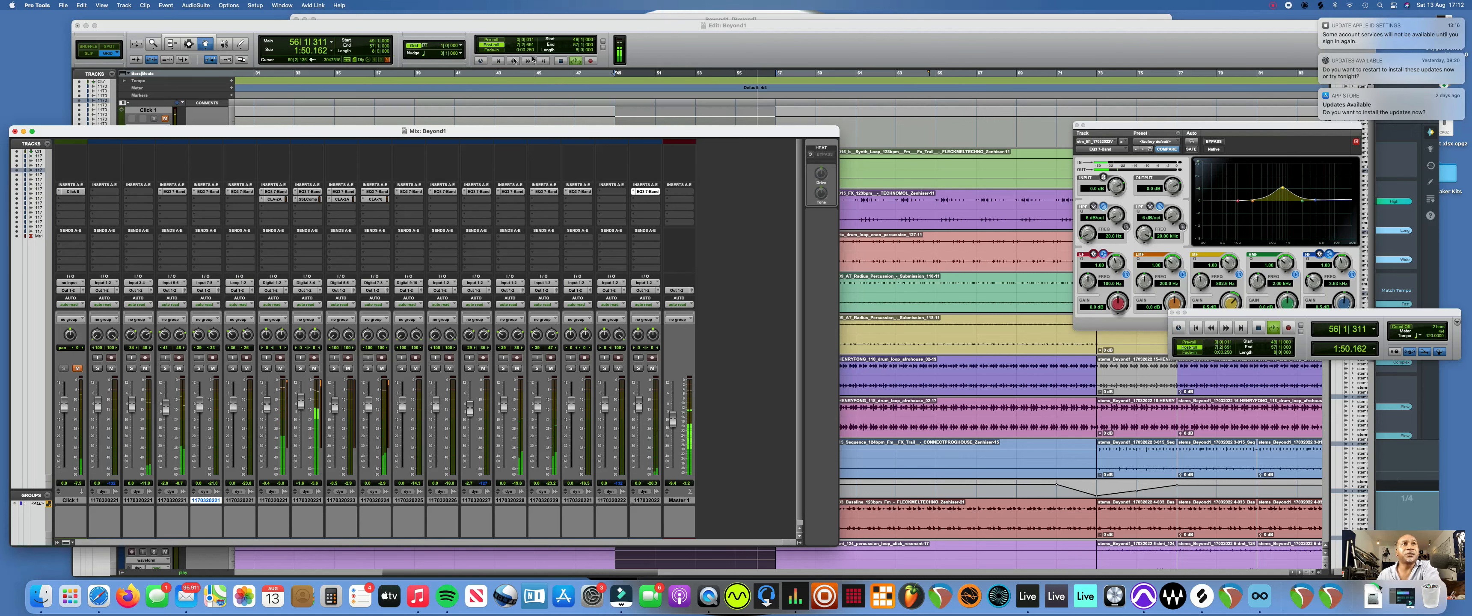
click(660, 49)
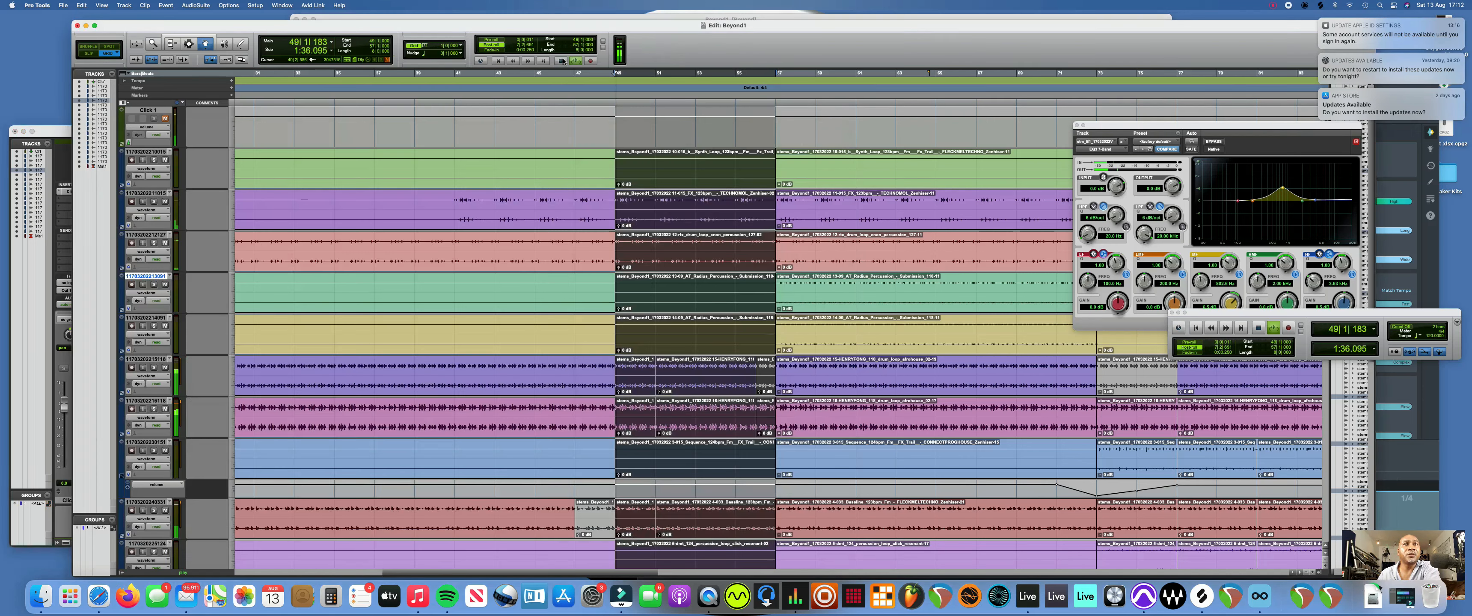
click(559, 61)
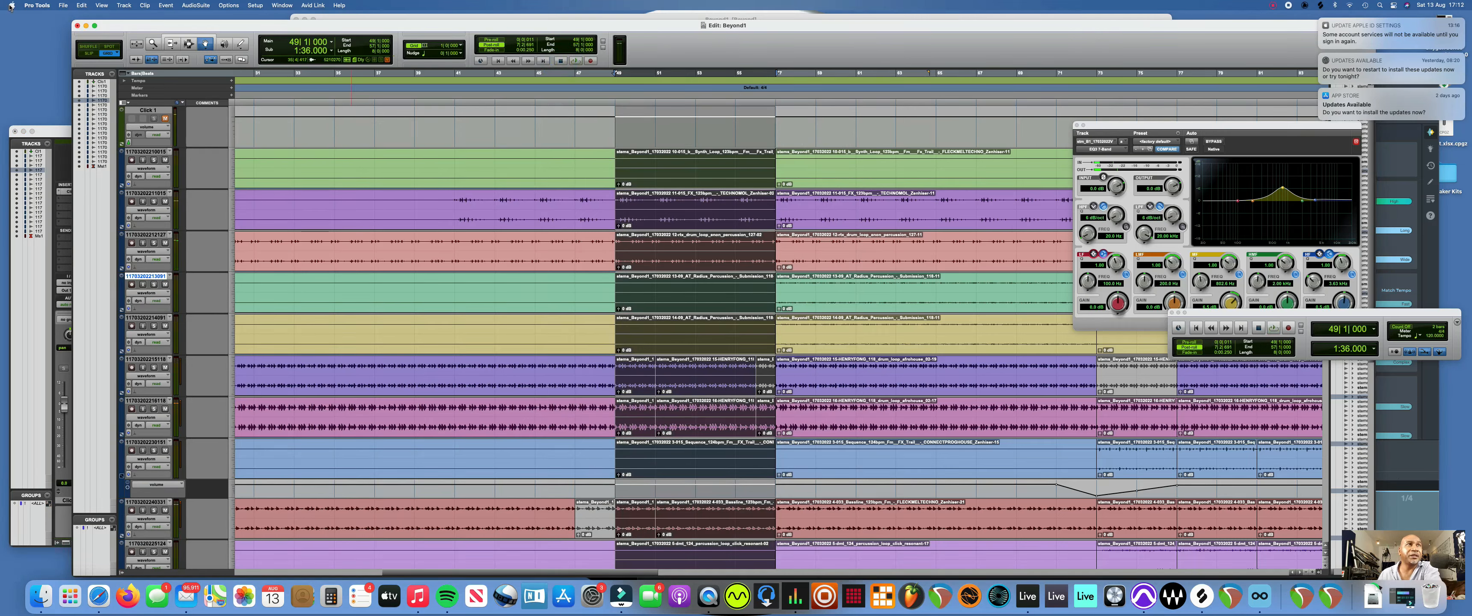
- Switch to Ableton Live with the Beyond1 set open and start playback
key(ctrl+Up)
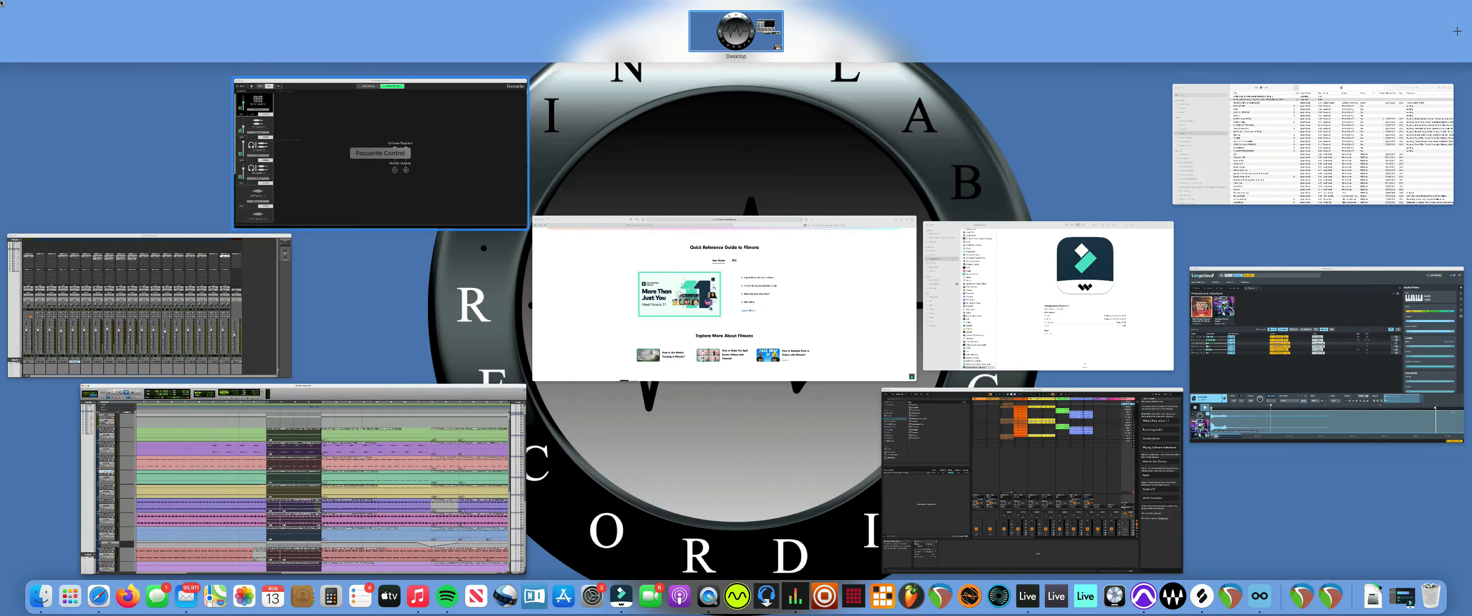
mouse_move(1, 3)
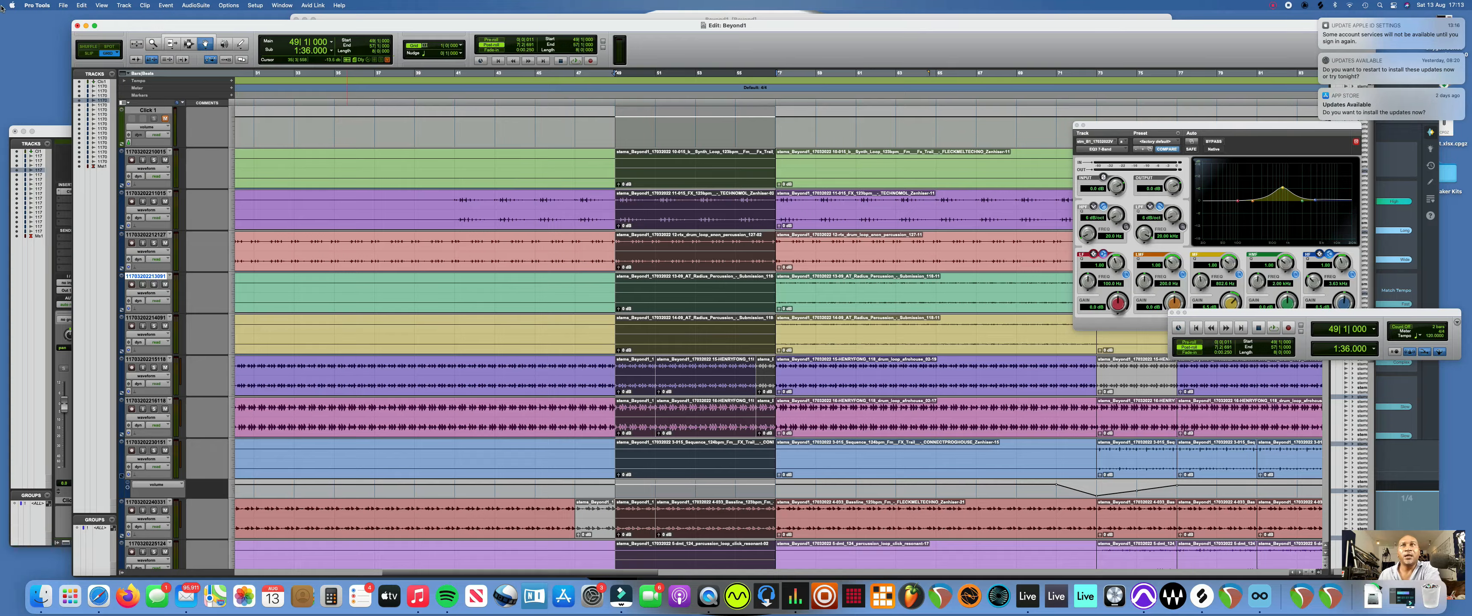
mouse_move(0, 1)
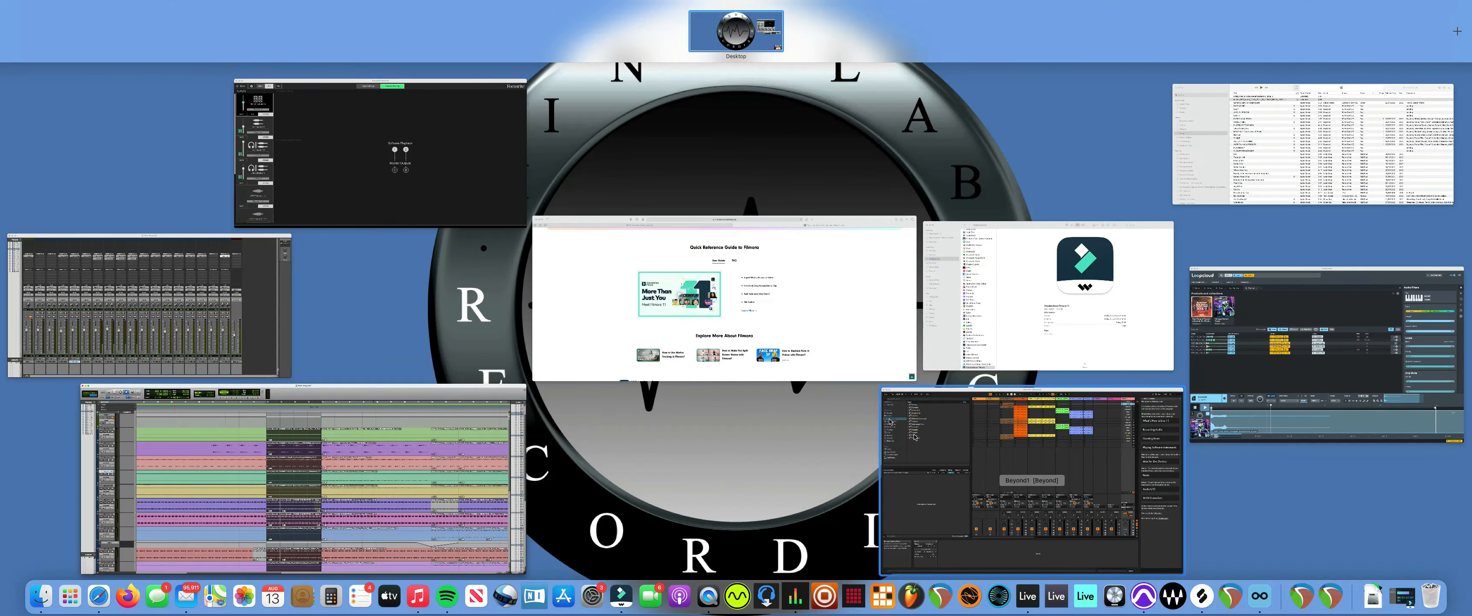
click(914, 437)
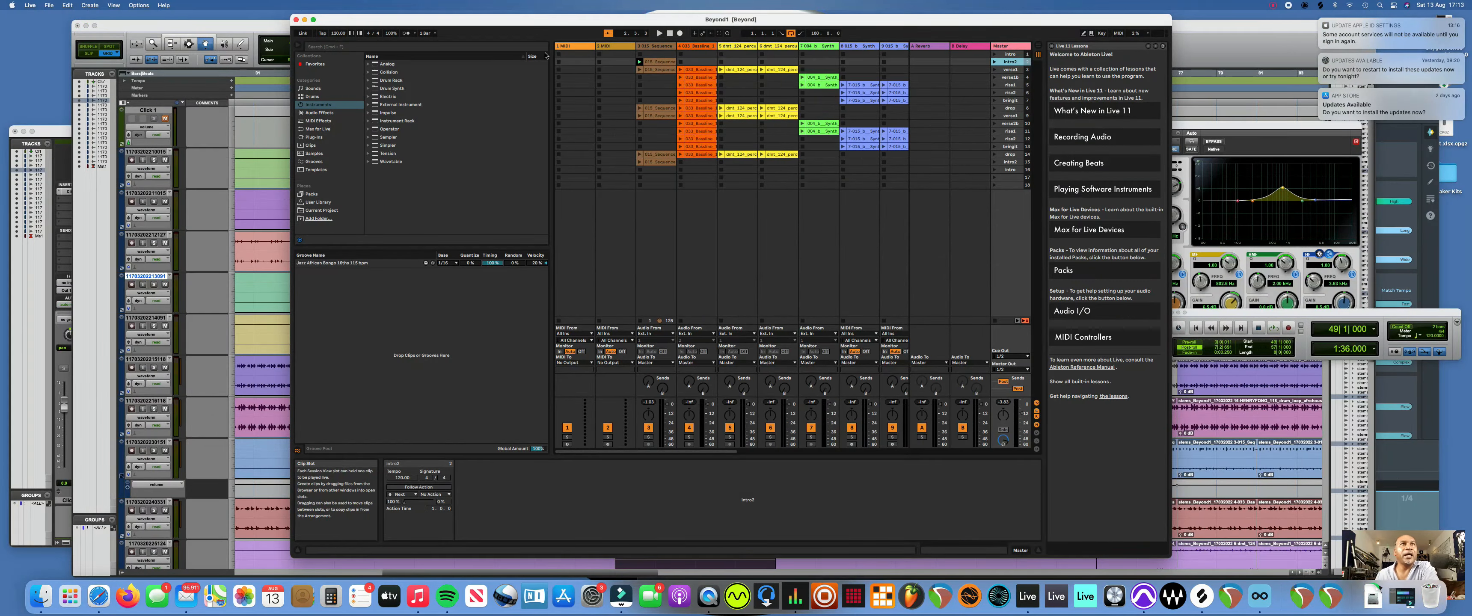
click(659, 33)
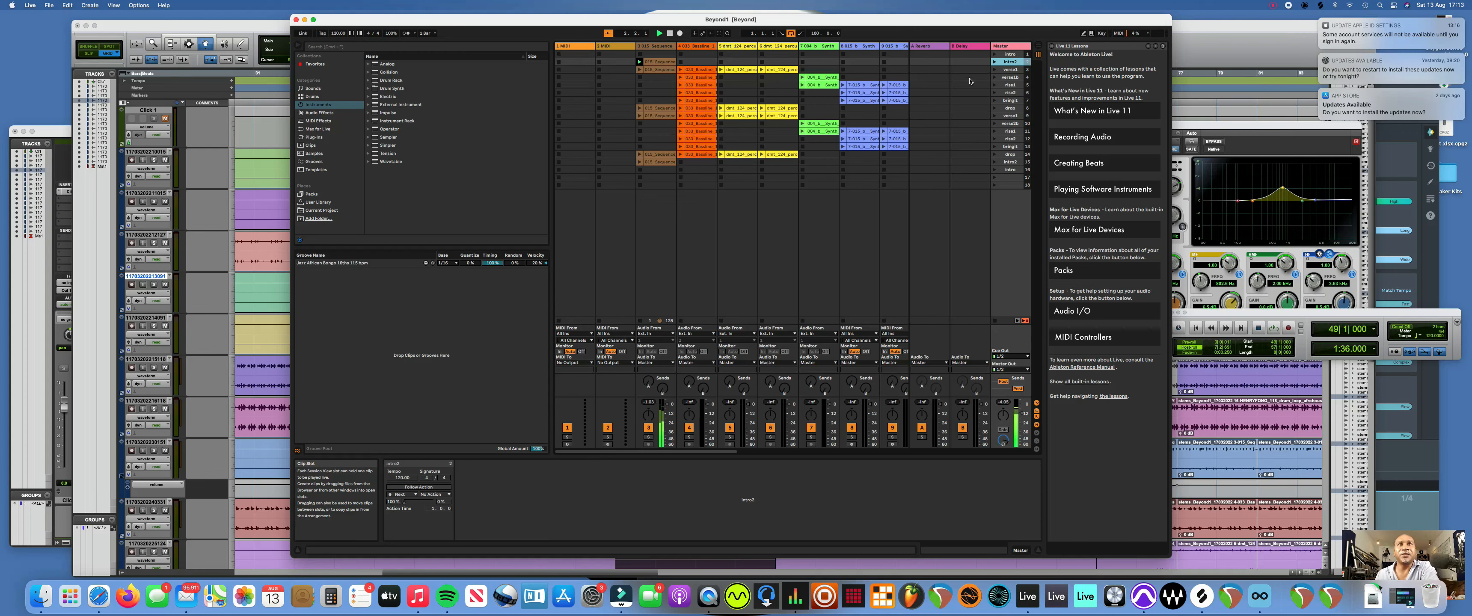
- Launch the third scene, verse1, and compare the clips in Arrangement View before returning to Session View
scroll(825, 93, right, 3)
scroll(825, 94, left, 3)
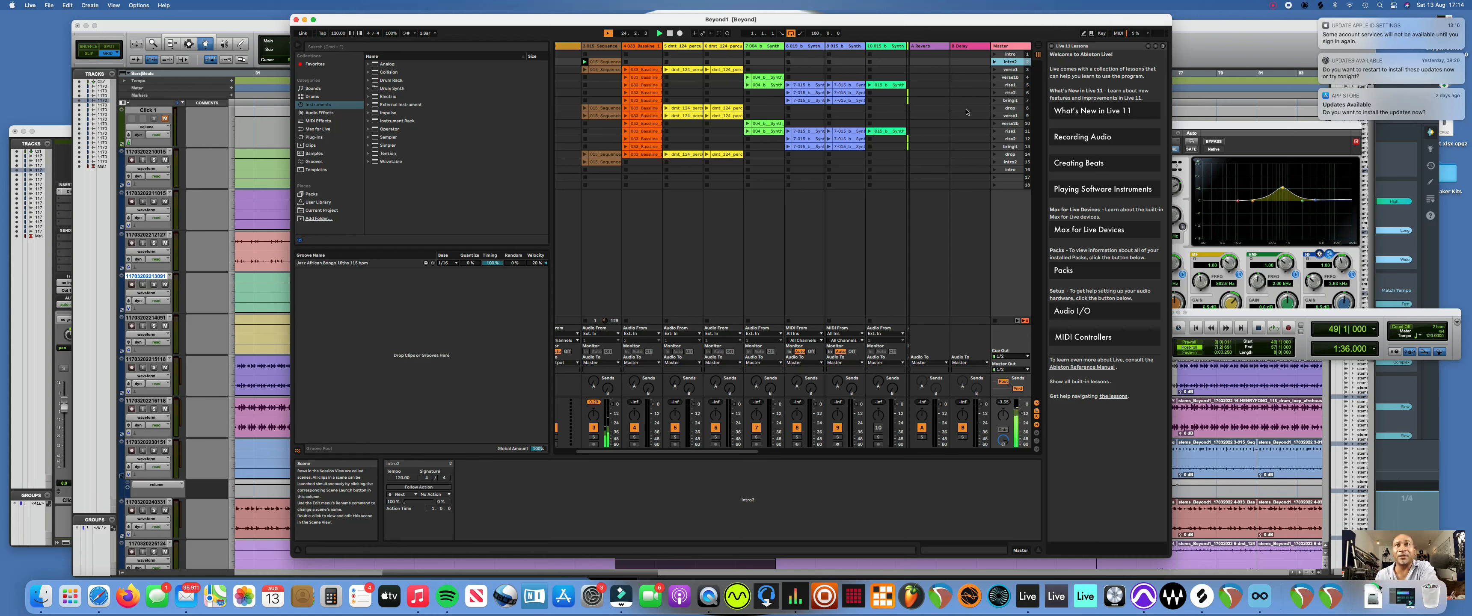
click(995, 69)
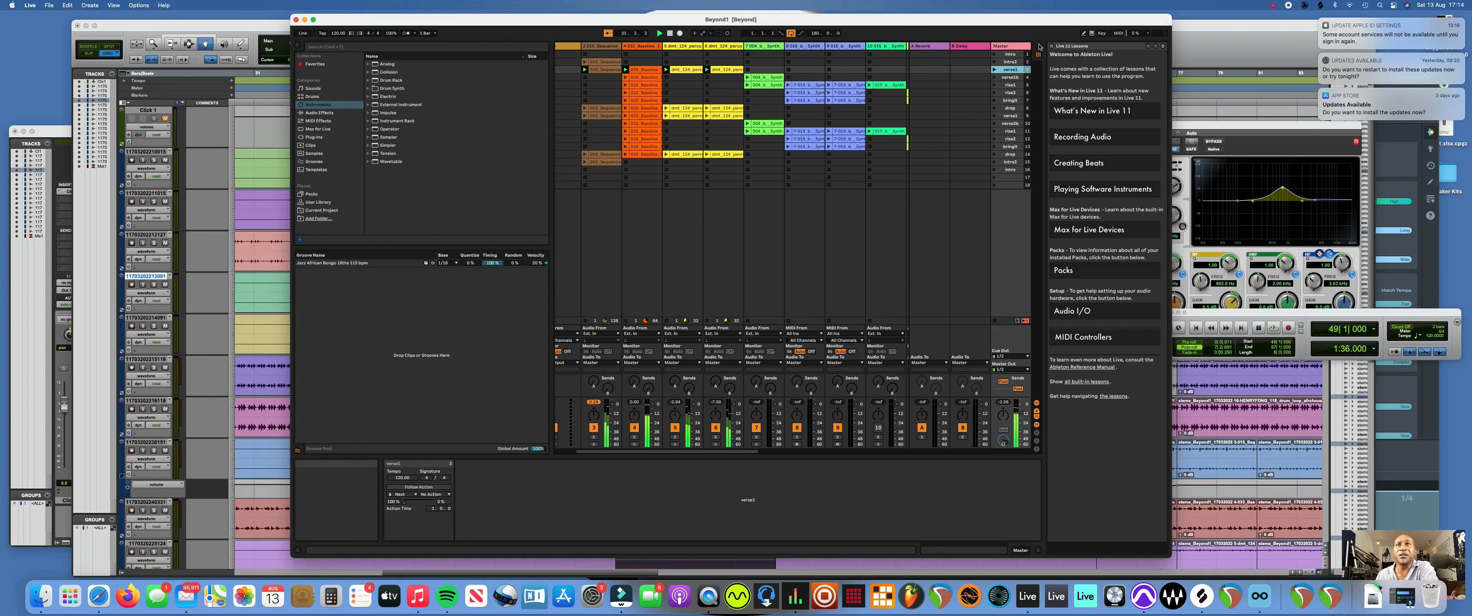
key(Tab)
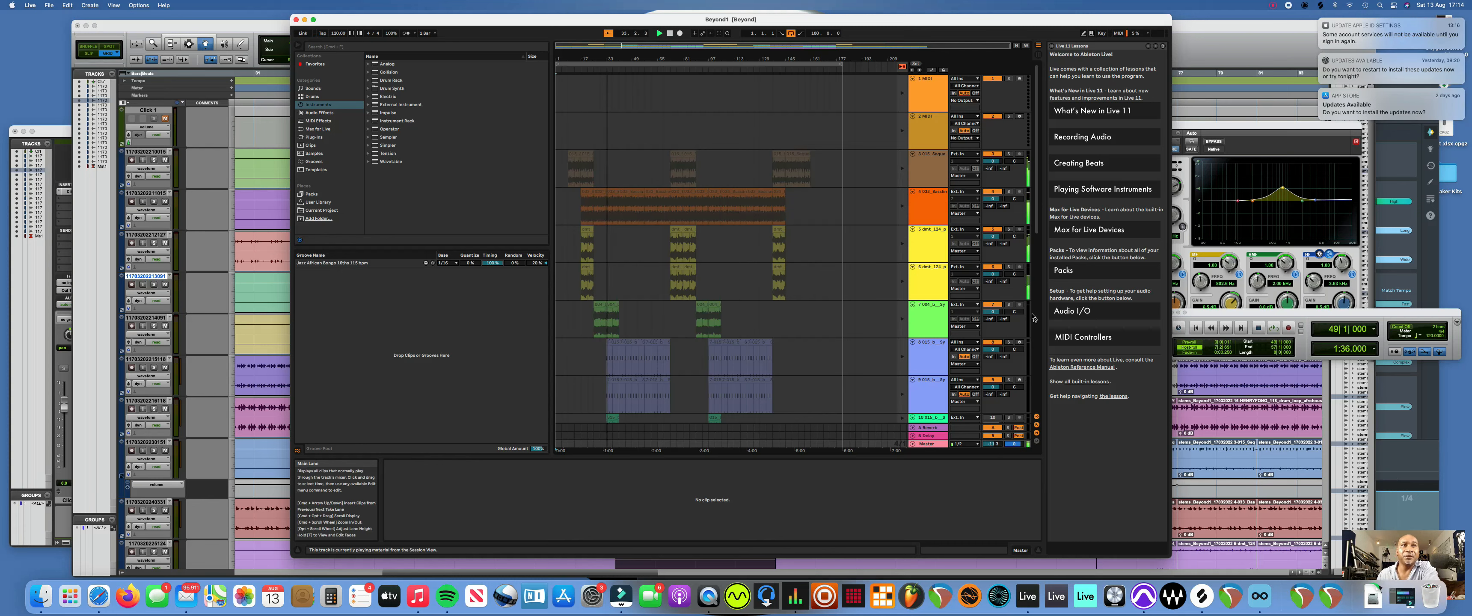
click(1038, 56)
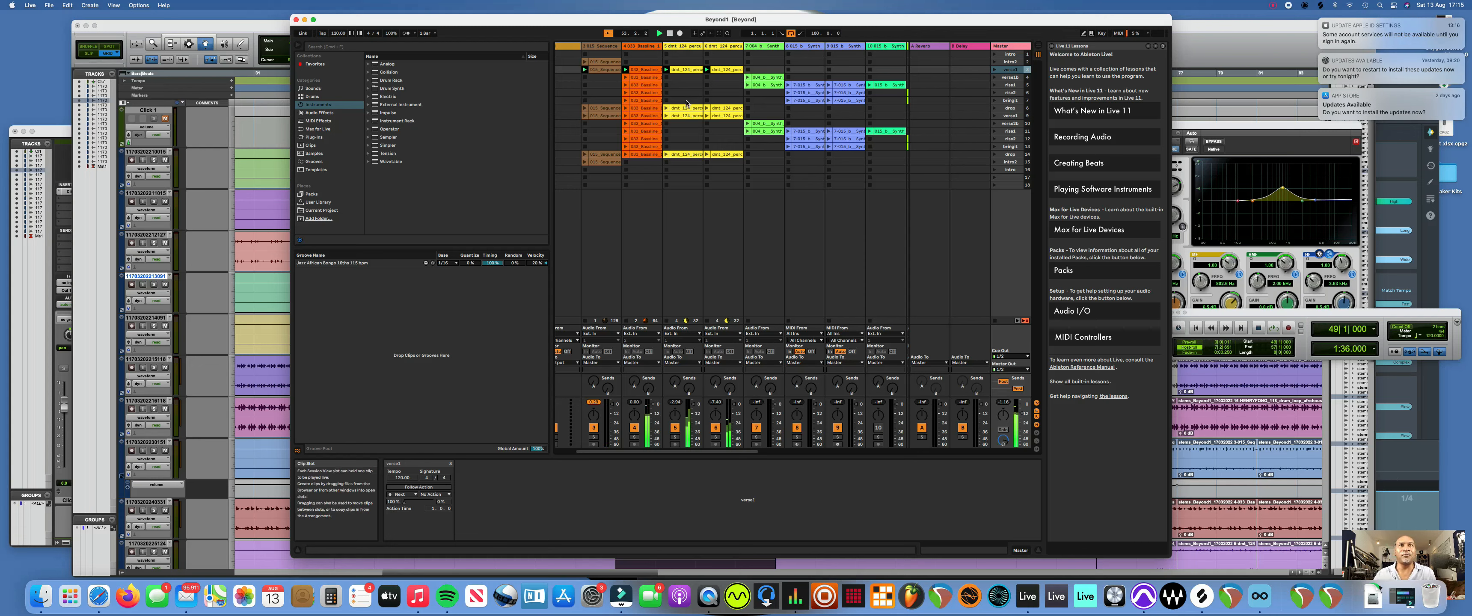
- Launch the fourth scene and widen the Ableton Live window on both sides to show the full range of tracks
click(994, 78)
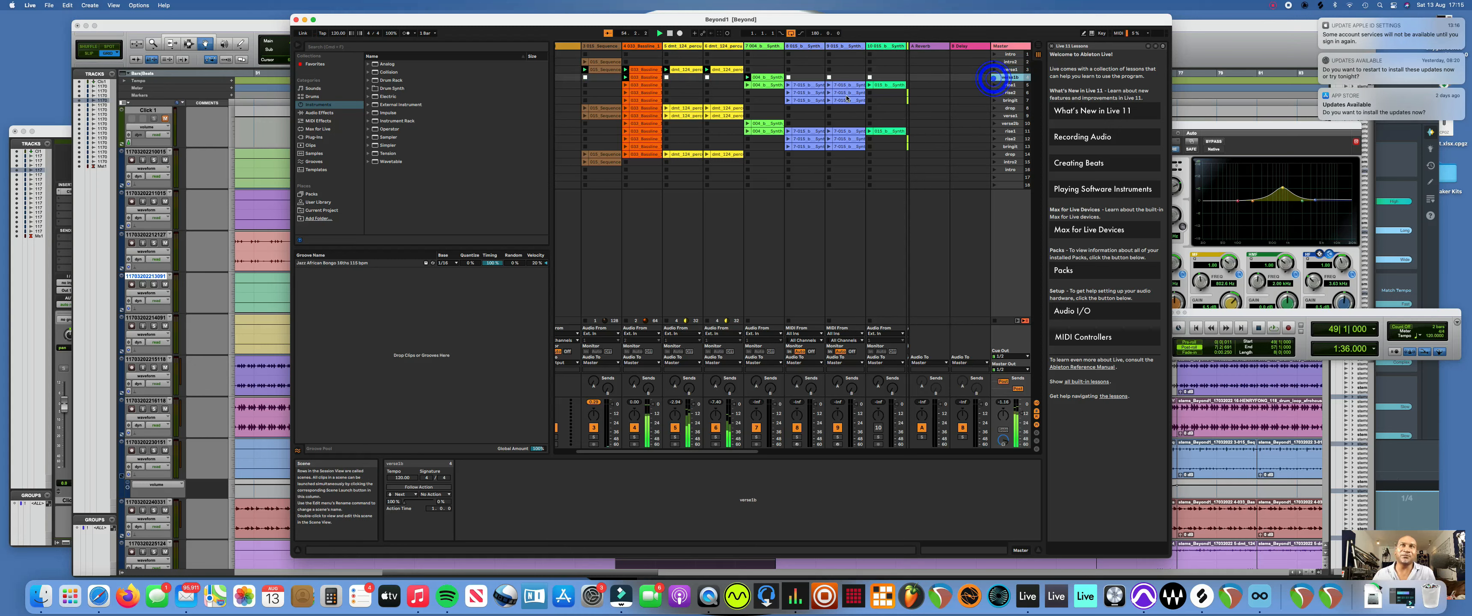
scroll(841, 94, right, 8)
scroll(841, 94, left, 3)
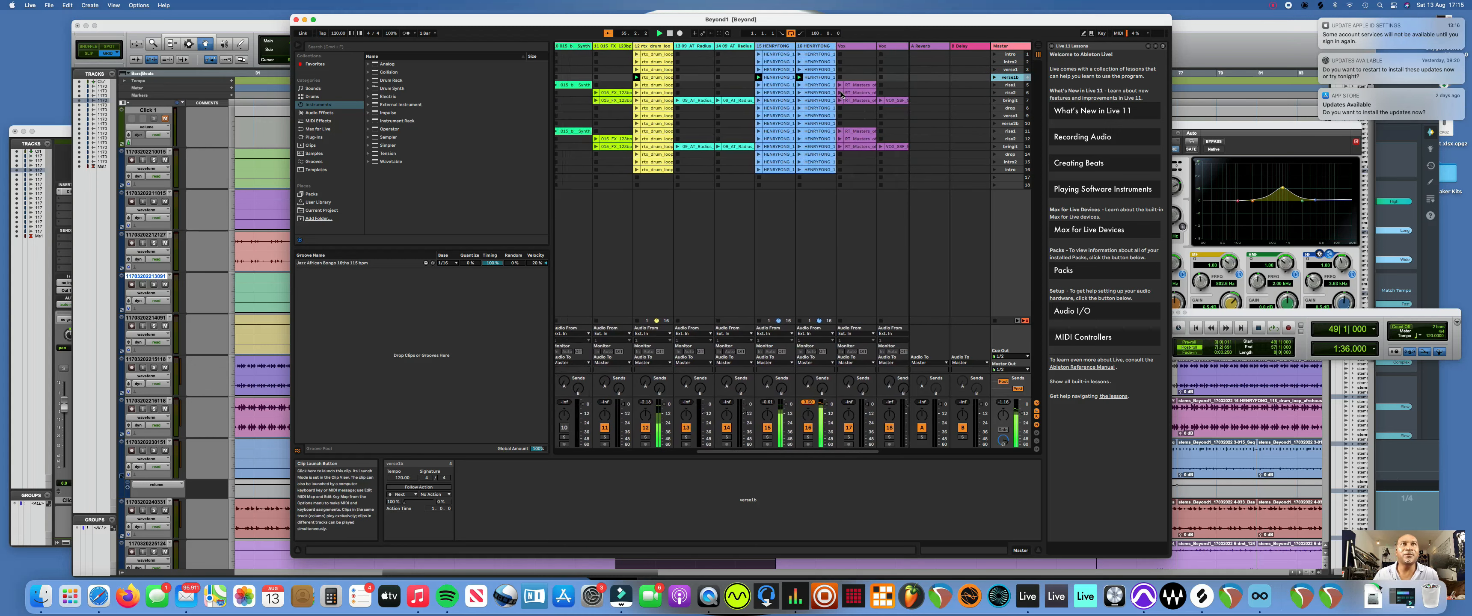
scroll(841, 94, right, 4)
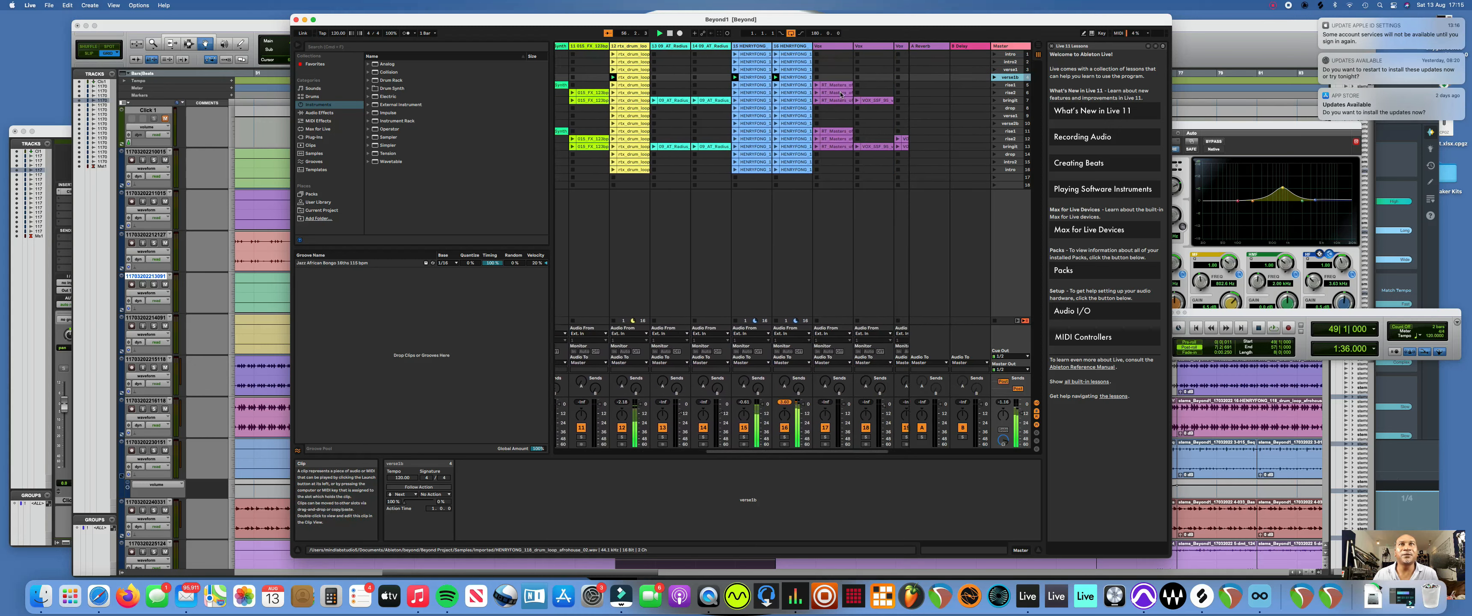
drag(1171, 224, 1347, 224)
drag(293, 193, 45, 184)
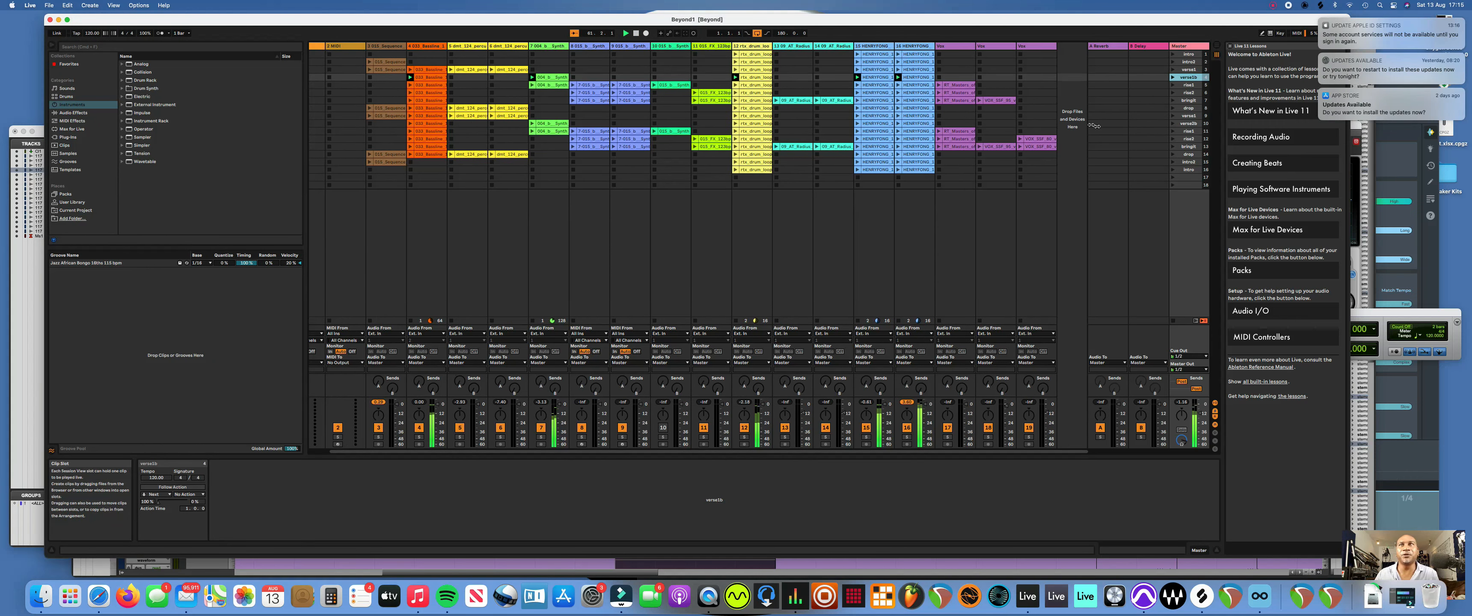
- Audition the fifth scene, the first drop scene, and the closing intro2 and intro scenes in turn
click(1172, 85)
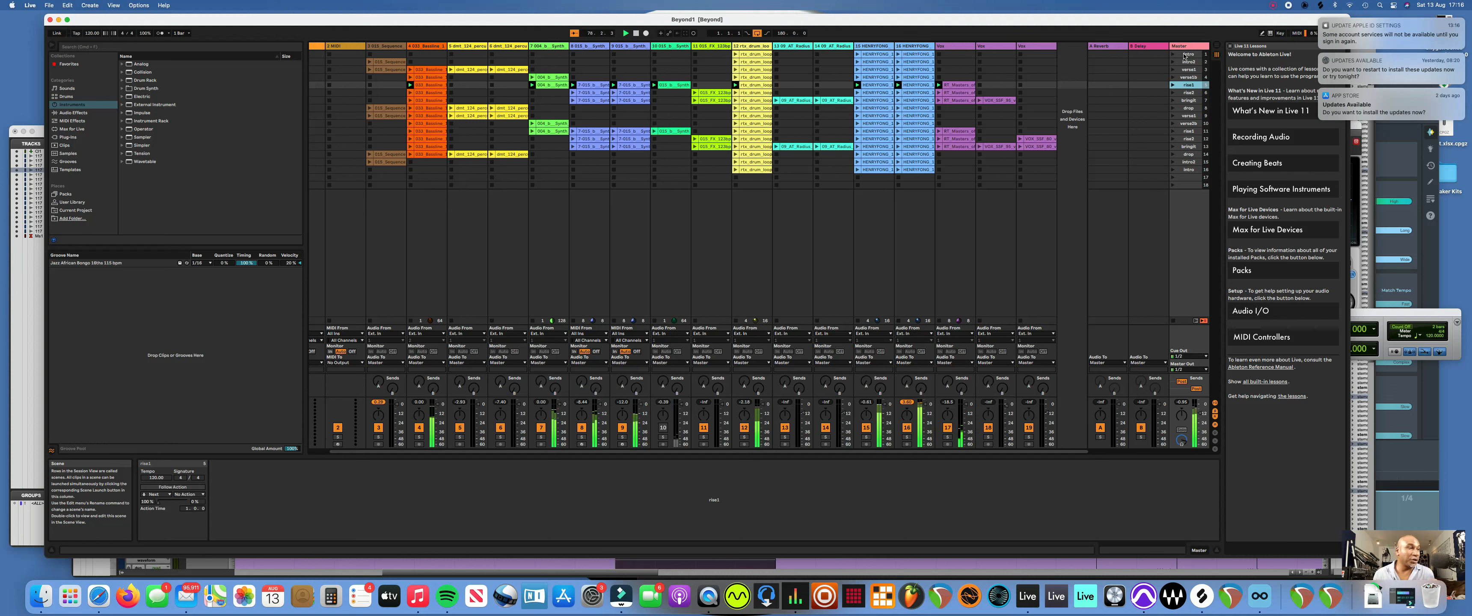
click(1171, 108)
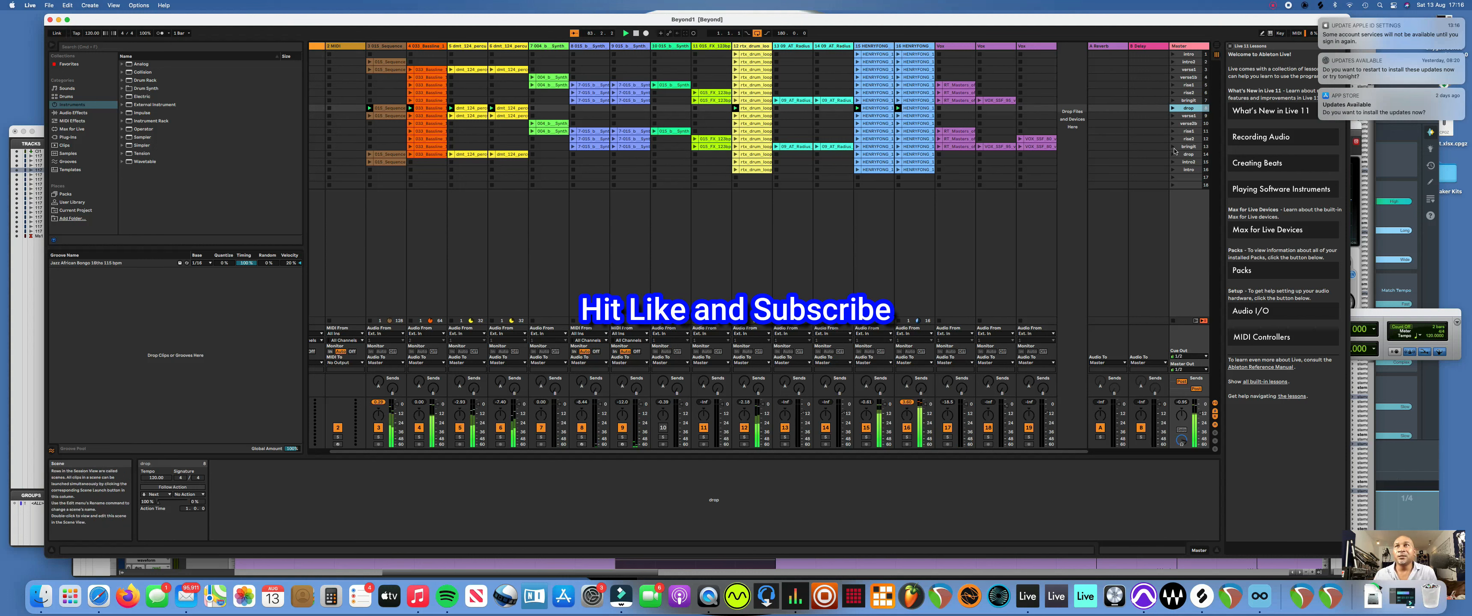
click(1173, 164)
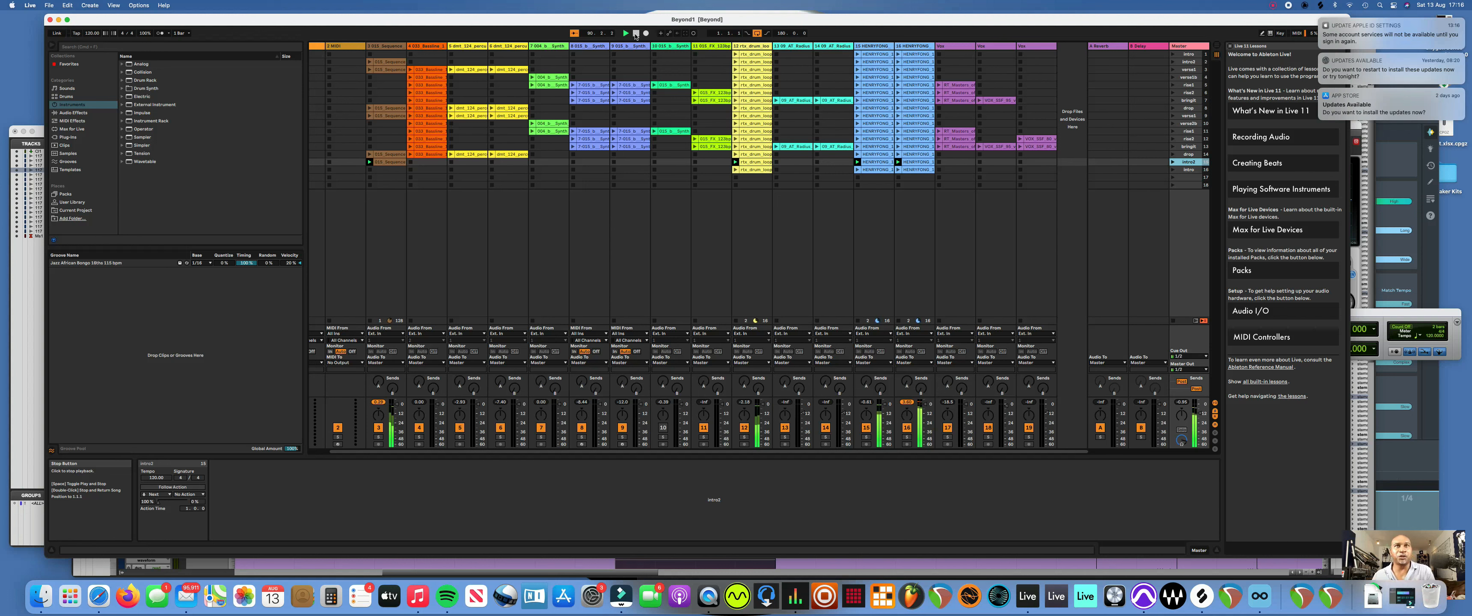
click(1173, 170)
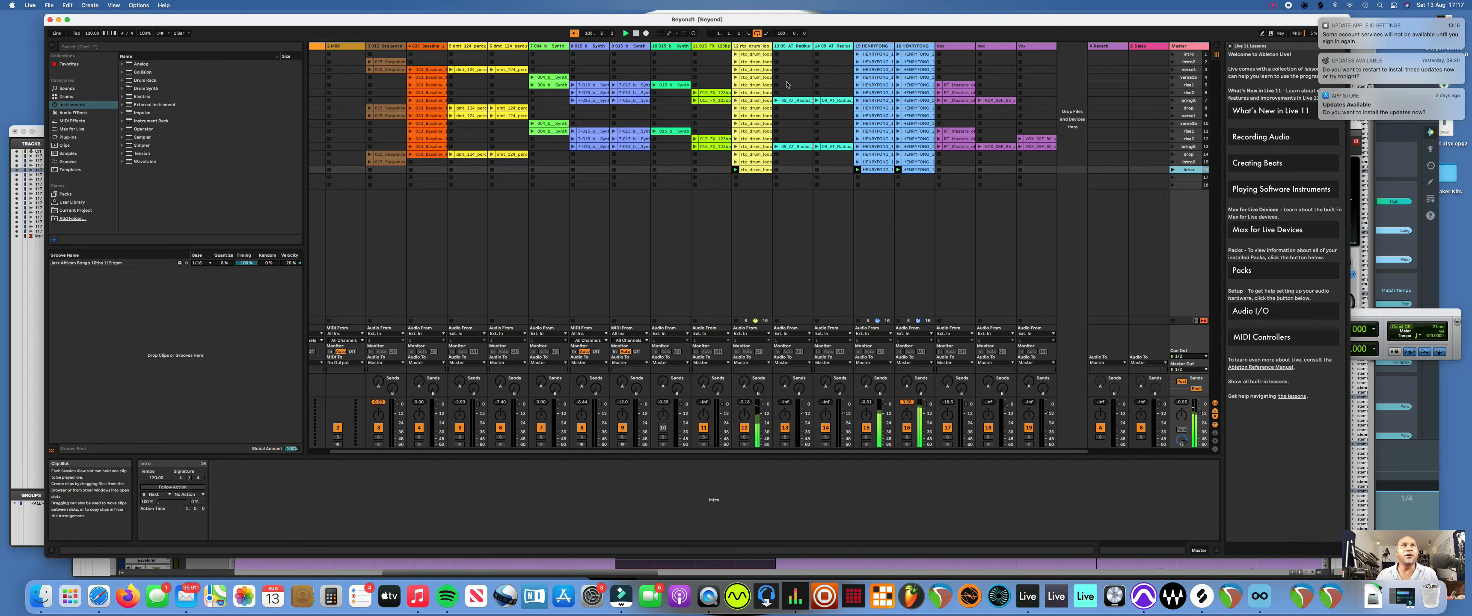
- Move the Ableton Live window lower on the desktop, uncovering the Pro Tools transport, and keep it in front
drag(413, 17, 404, 44)
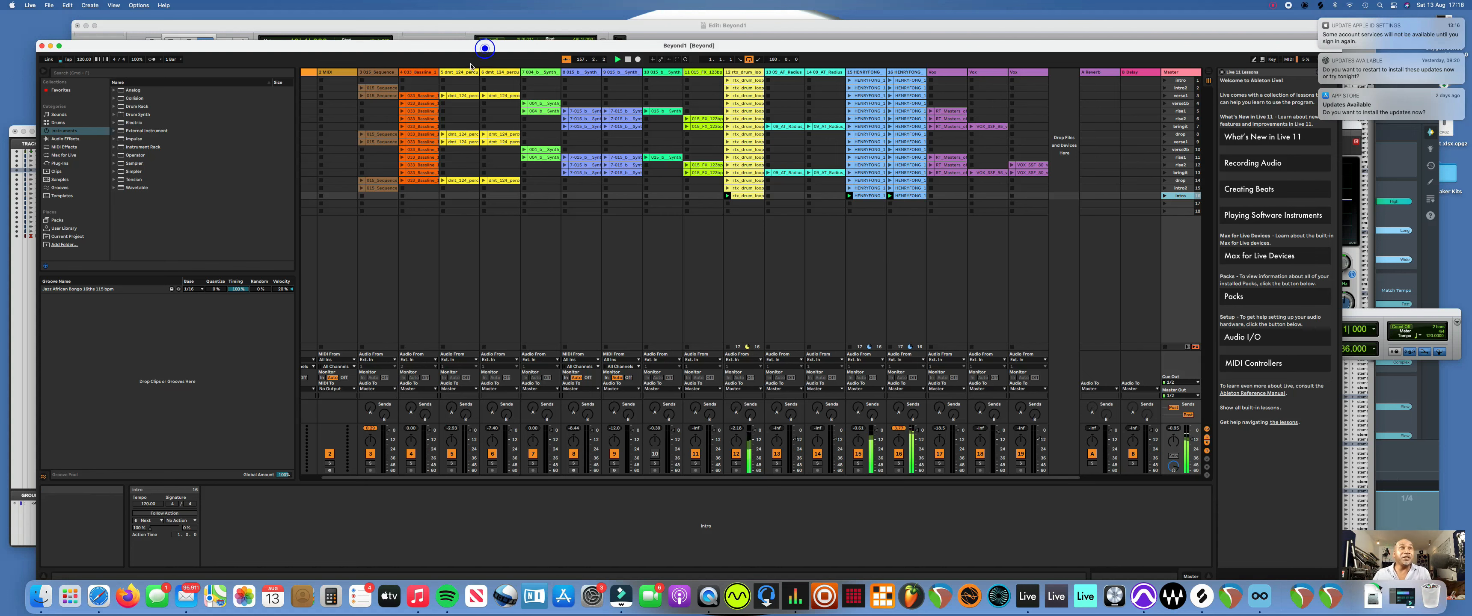
drag(485, 46, 480, 62)
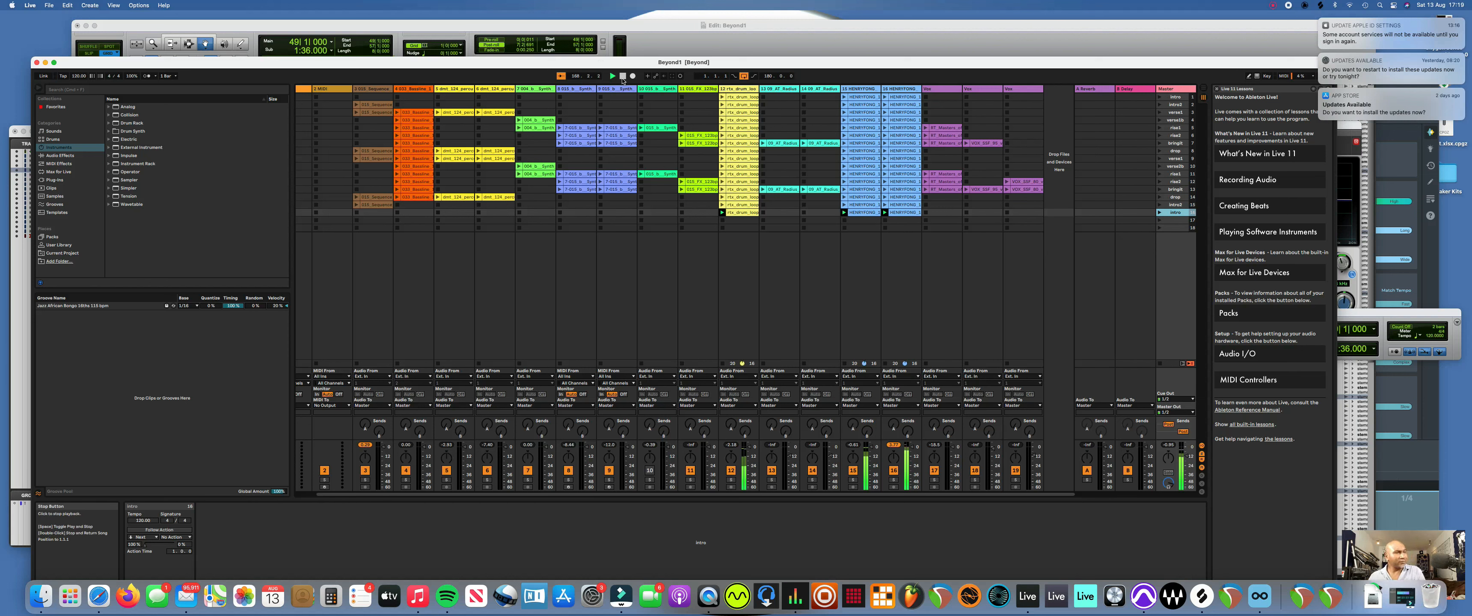
mouse_move(1, 6)
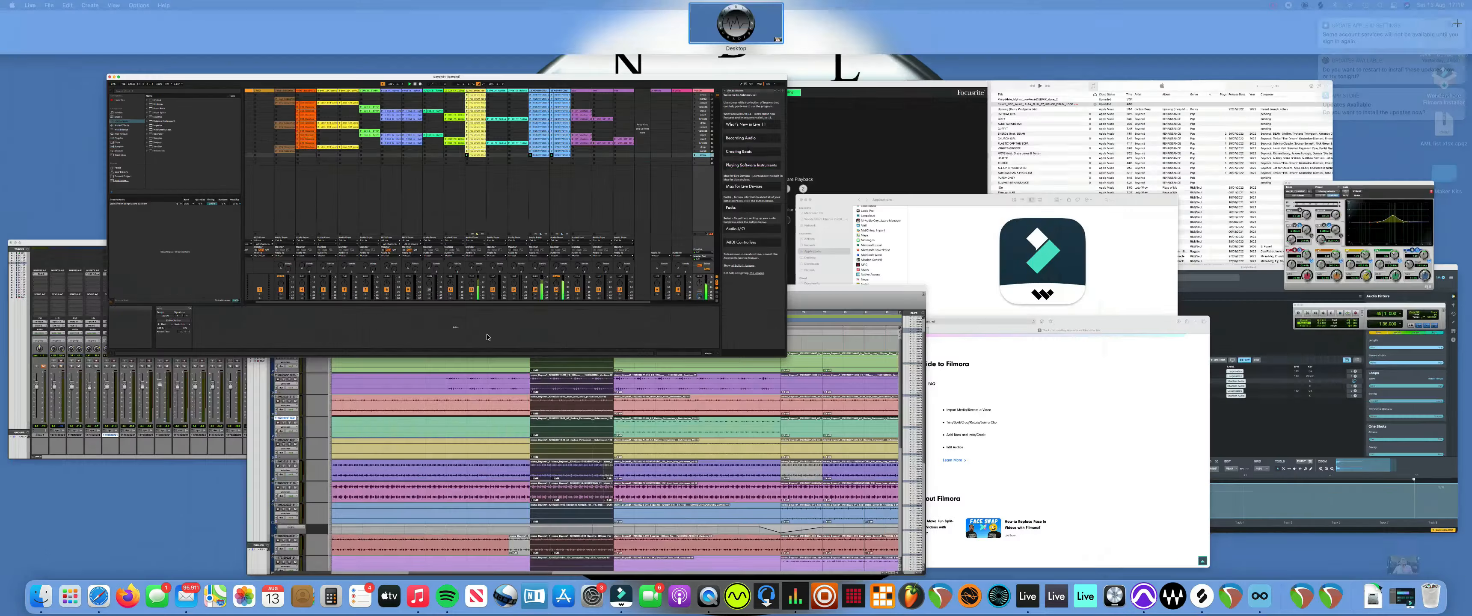
click(503, 163)
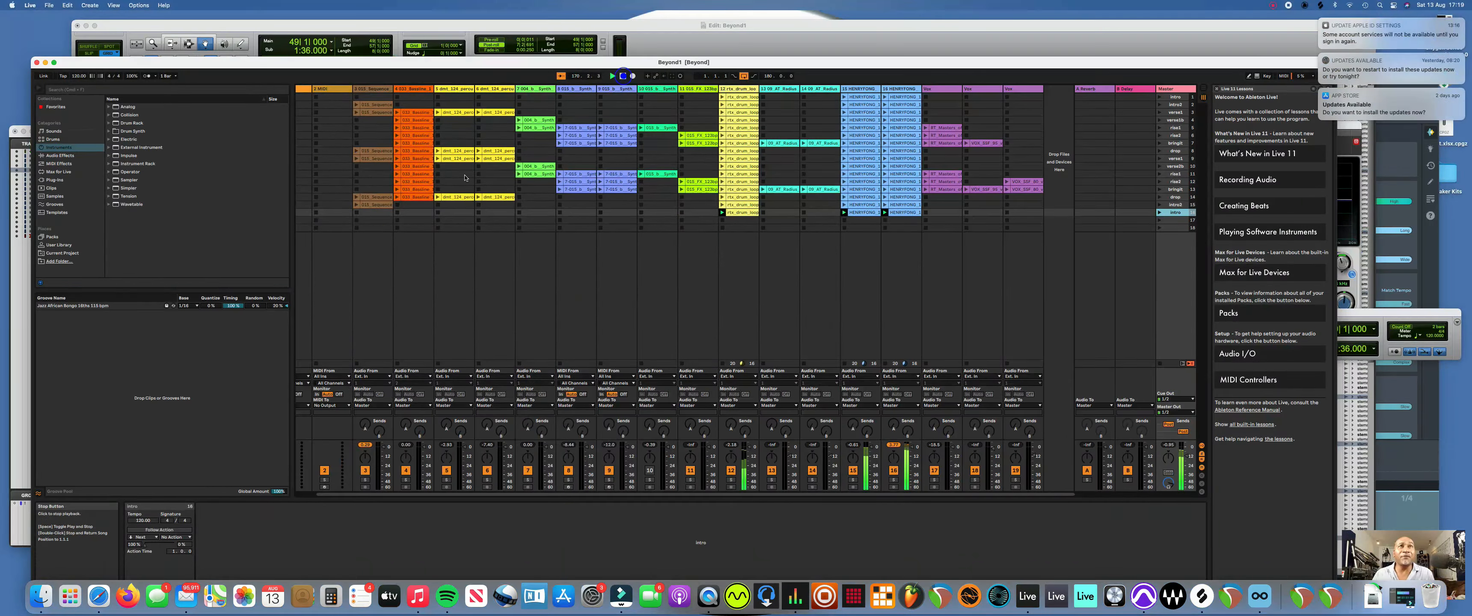
- Switch back to the Pro Tools Edit window and examine the arranged clips and automation from Click 1 through Master 1
mouse_move(1, 3)
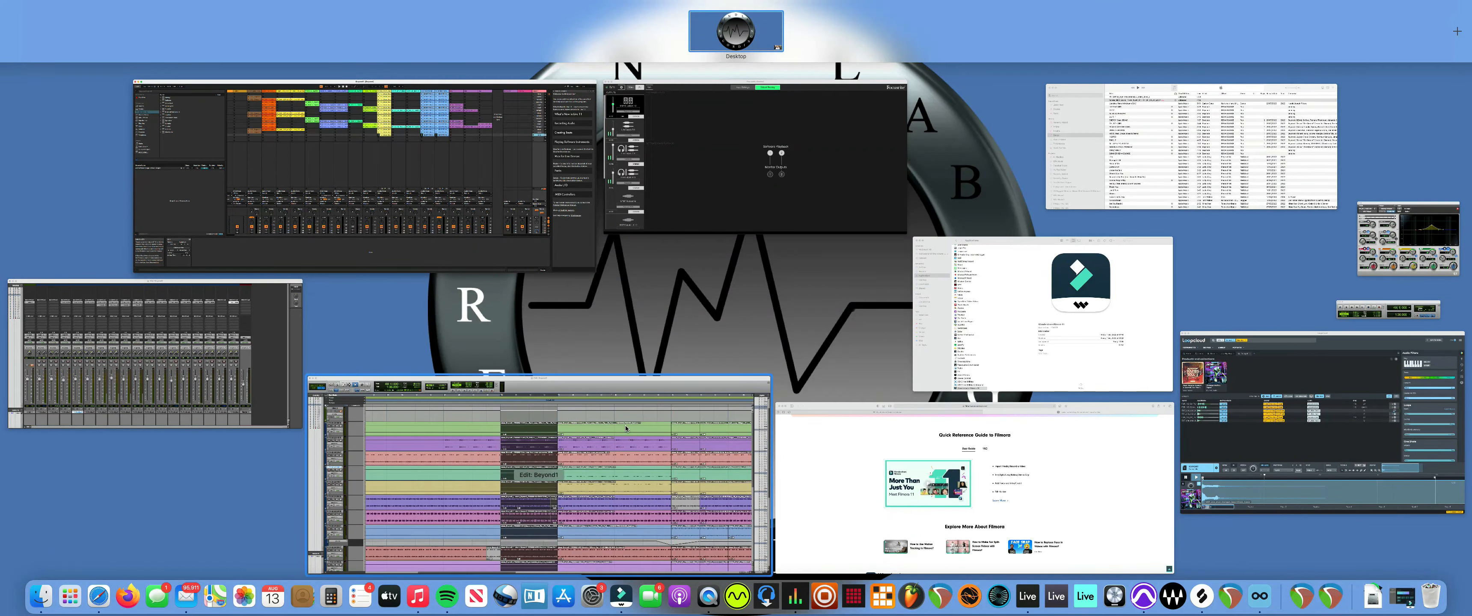
click(681, 415)
scroll(488, 313, up, 10)
scroll(488, 313, up, 10)
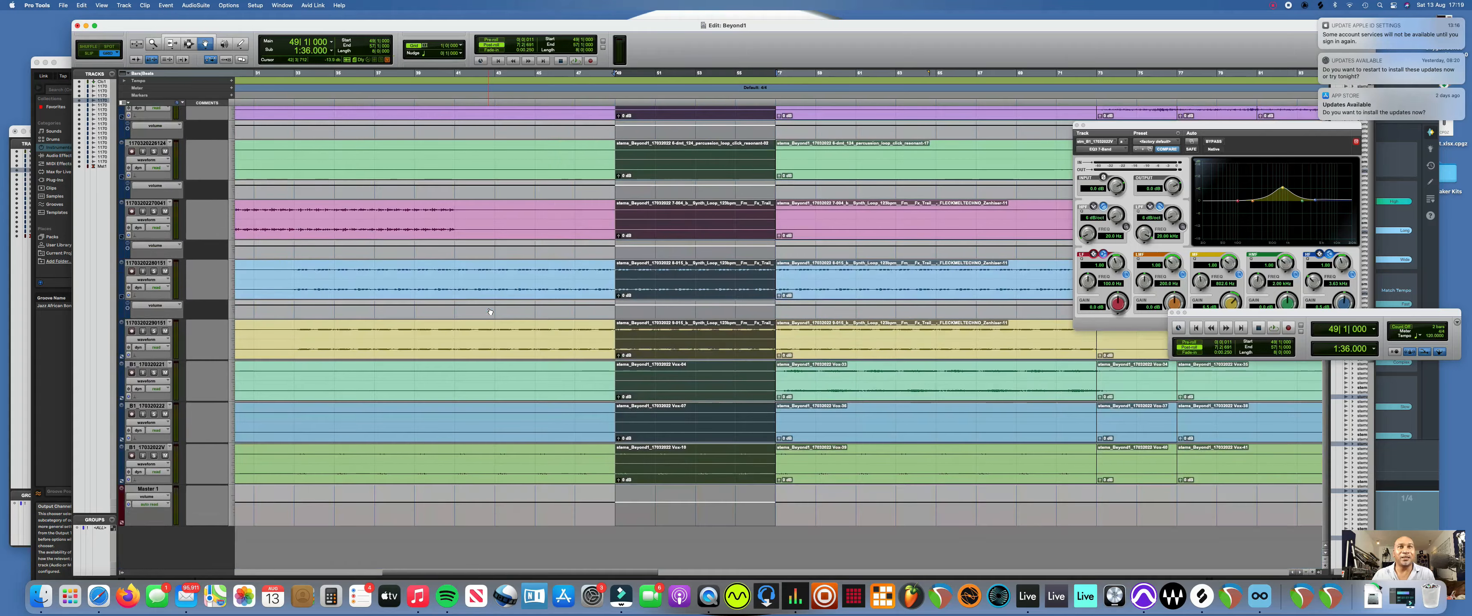
scroll(489, 312, down, 15)
scroll(489, 312, up, 15)
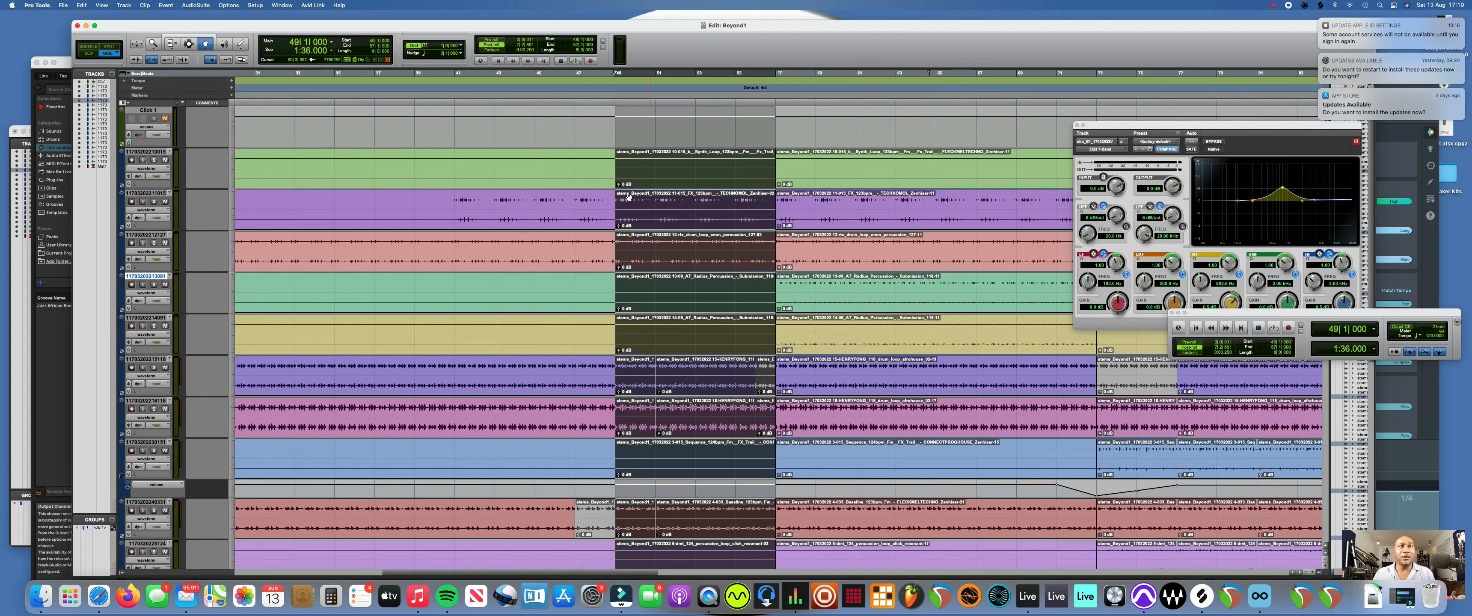
scroll(610, 206, down, 5)
scroll(610, 204, down, 3)
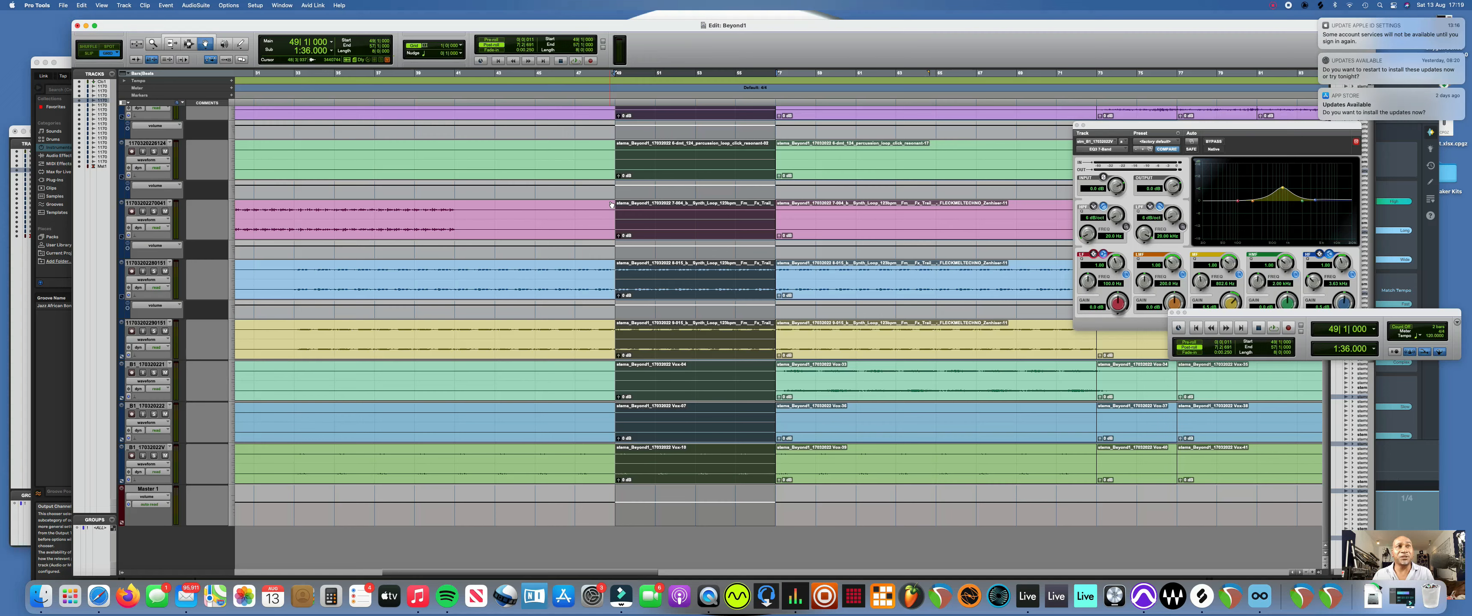
scroll(610, 206, up, 8)
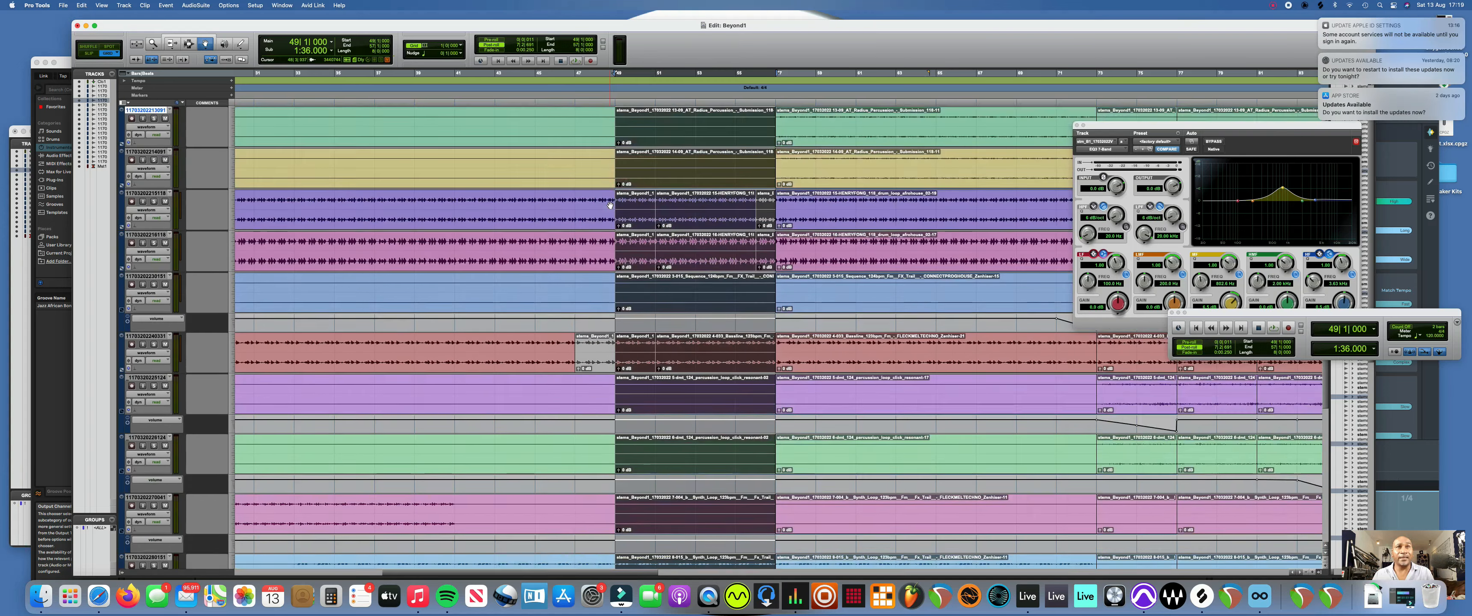
scroll(610, 206, down, 8)
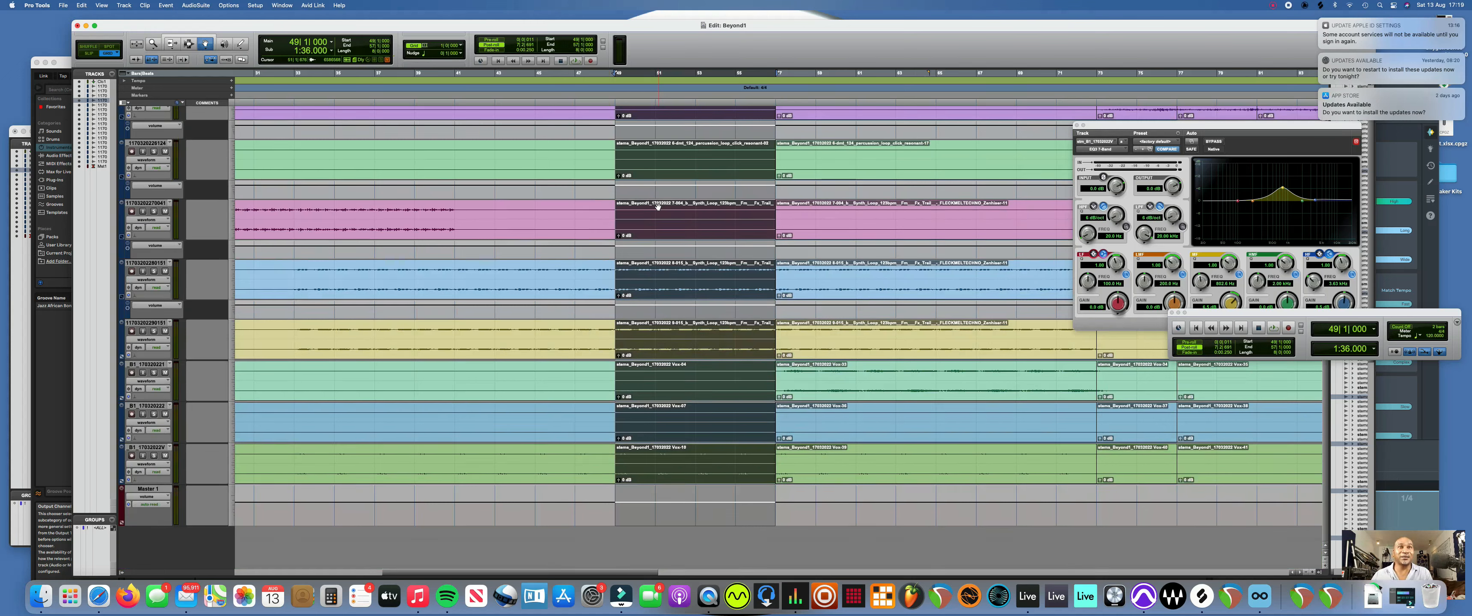
scroll(660, 208, up, 10)
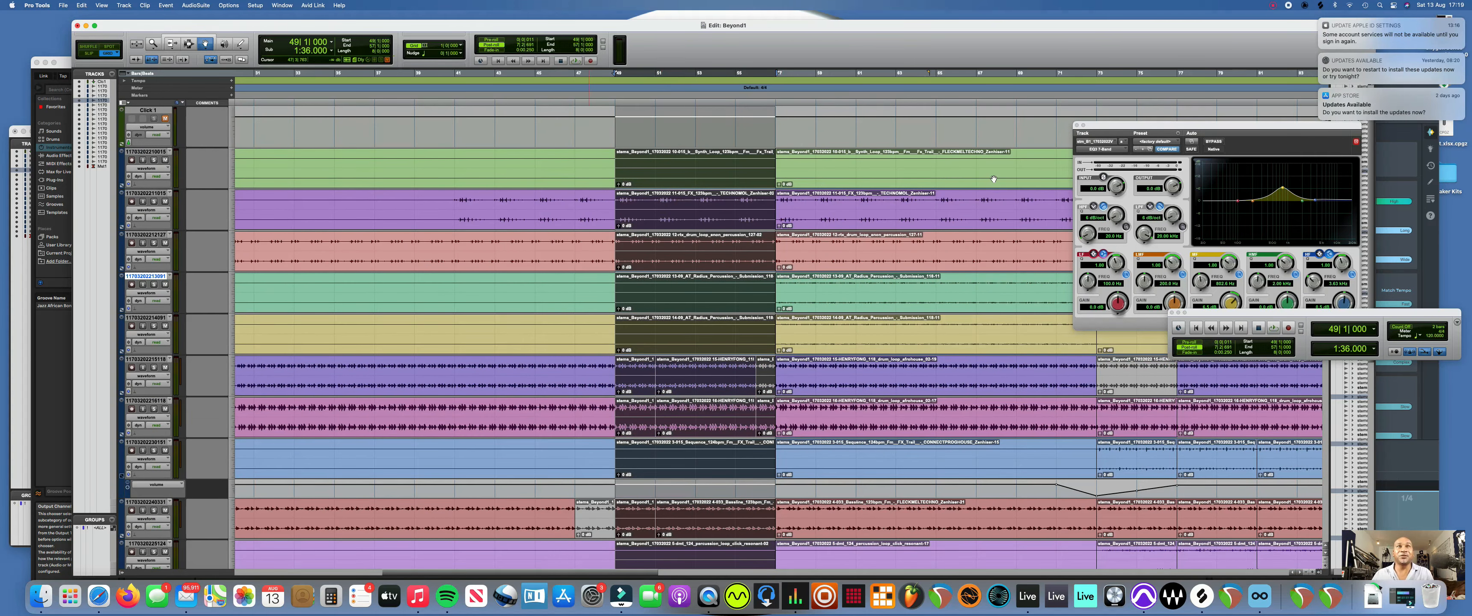